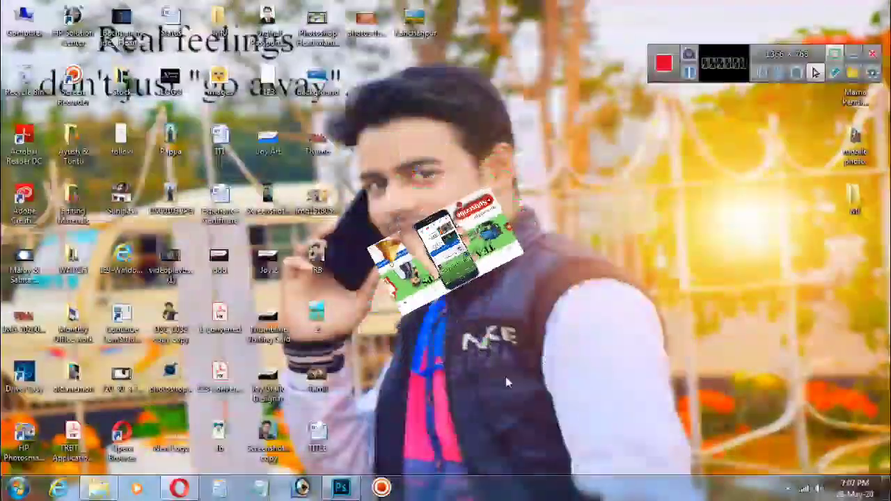
pyautogui.click(341, 488)
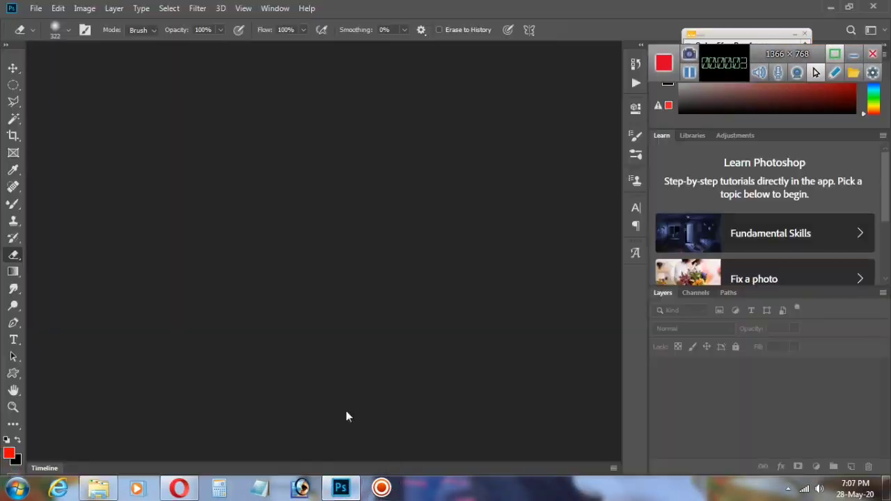
pyautogui.click(36, 8)
pyautogui.click(42, 35)
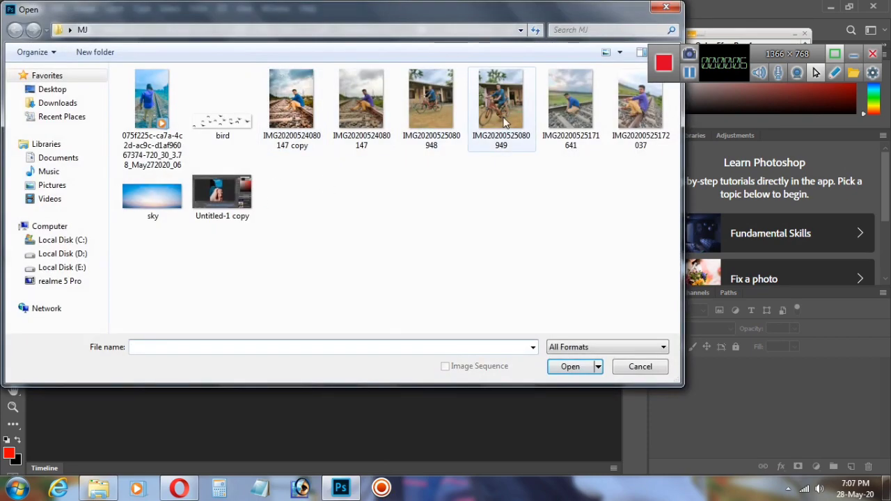
pyautogui.doubleClick(381, 126)
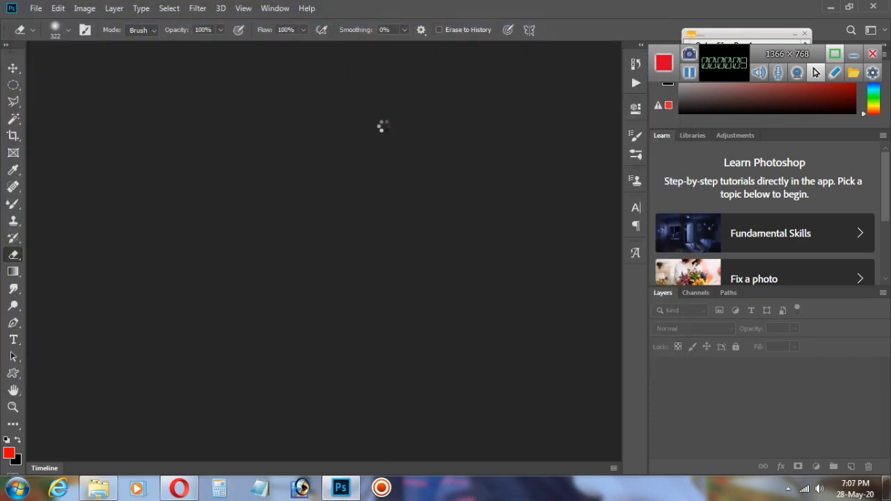
pyautogui.moveTo(216, 59); pyautogui.dragTo(414, 47)
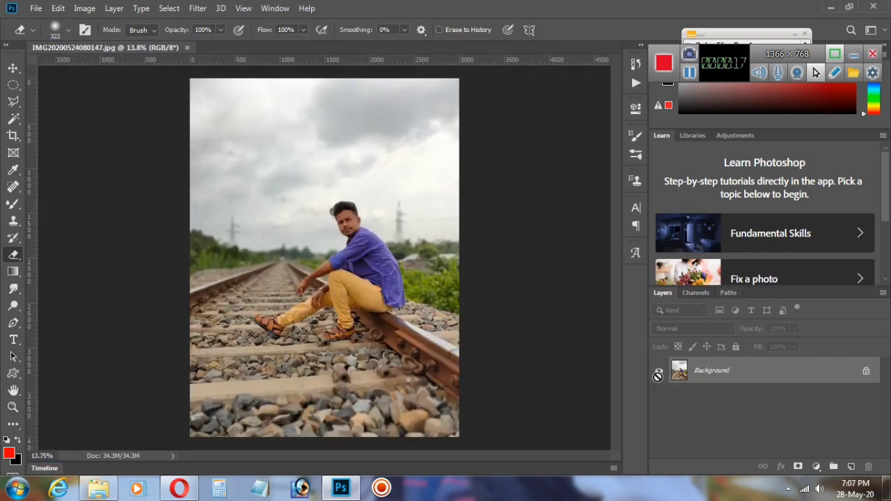
pyautogui.hotkey('ctrl', 'j')
# Apply a Brightness/Contrast adjustment to the duplicated layer with Brightness set to 21
pyautogui.click(197, 7)
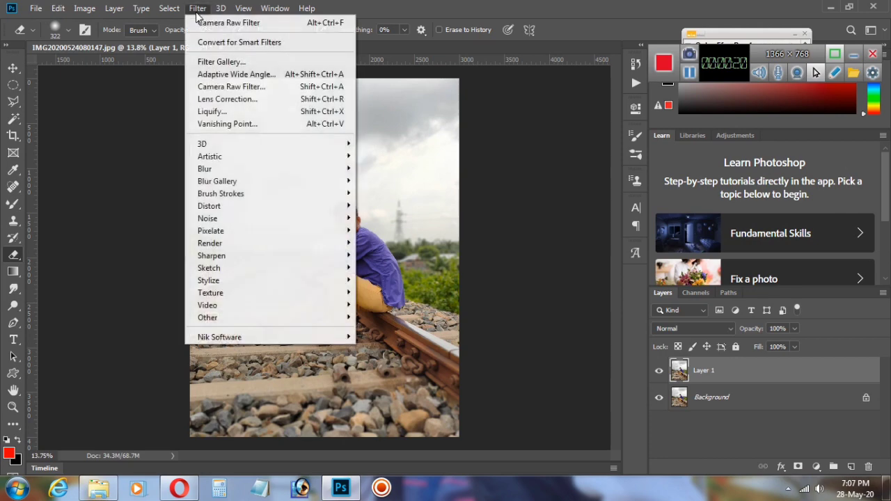
pyautogui.moveTo(85, 9)
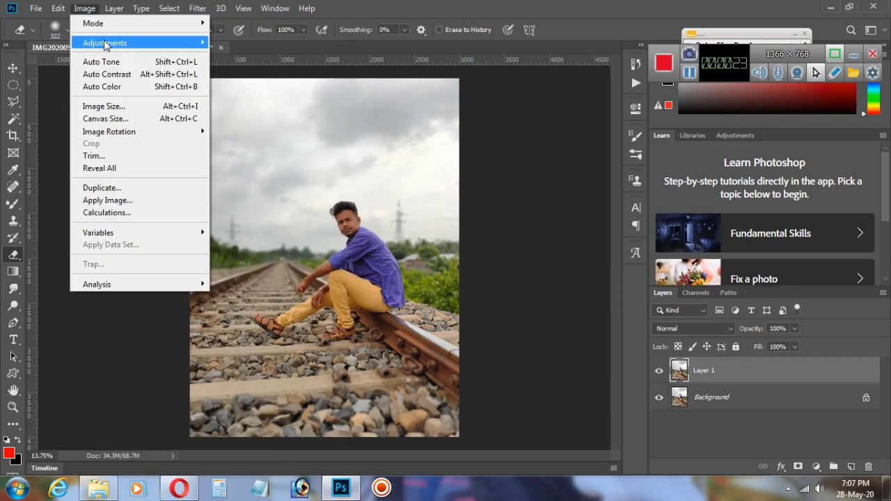
pyautogui.moveTo(141, 43)
pyautogui.click(241, 42)
pyautogui.click(661, 156)
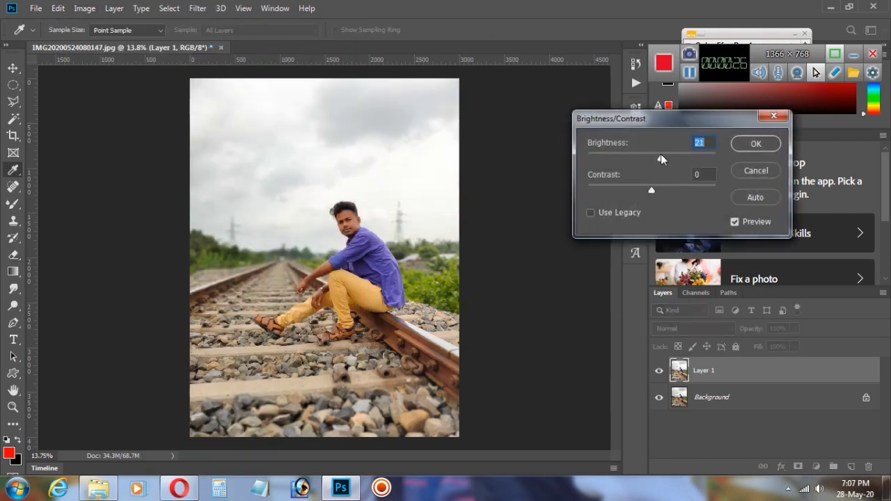
pyautogui.click(755, 144)
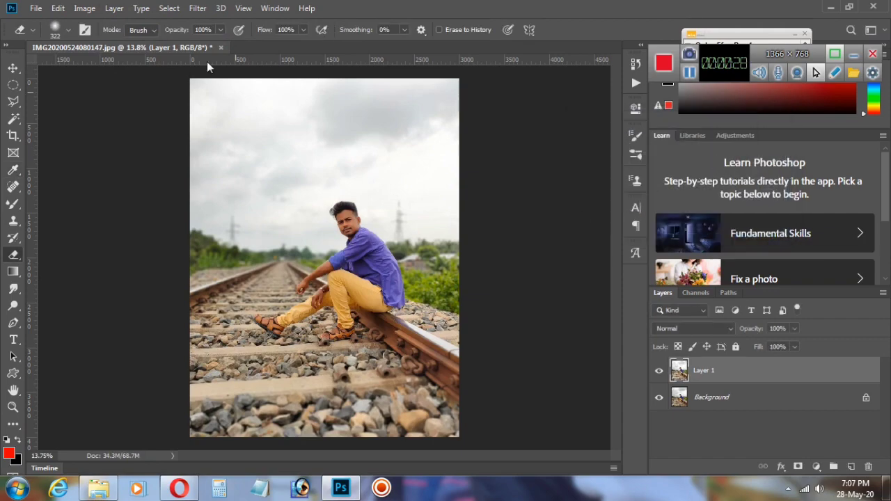
# In the Camera Raw filter, set Highlights +13, Shadows -13, Whites +8, Blacks -12, Clarity +16, Dehaze +28, Vibrance -1 and Saturation +35
pyautogui.click(197, 8)
pyautogui.click(255, 88)
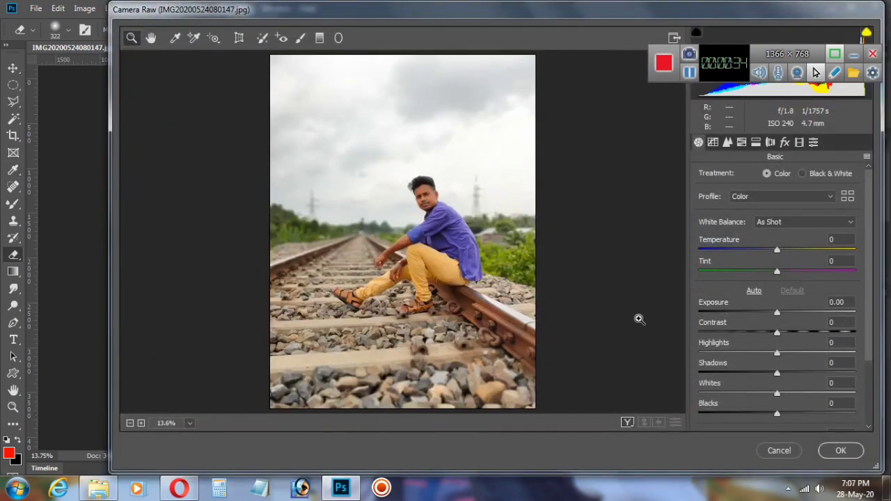
pyautogui.click(435, 187)
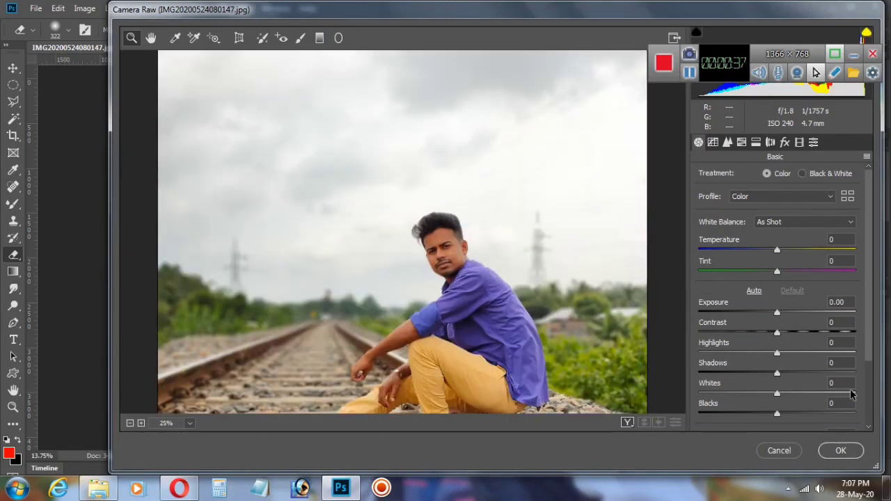
pyautogui.scroll(-3, 763, 386)
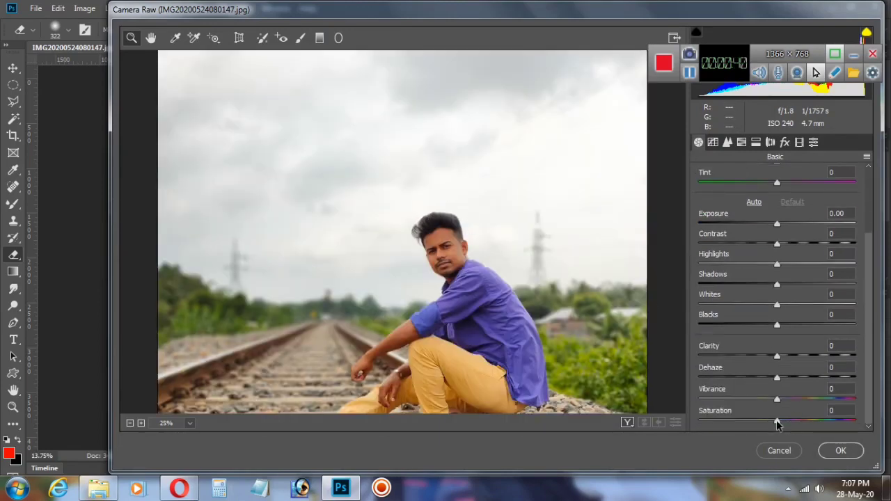
pyautogui.moveTo(778, 421); pyautogui.dragTo(791, 358)
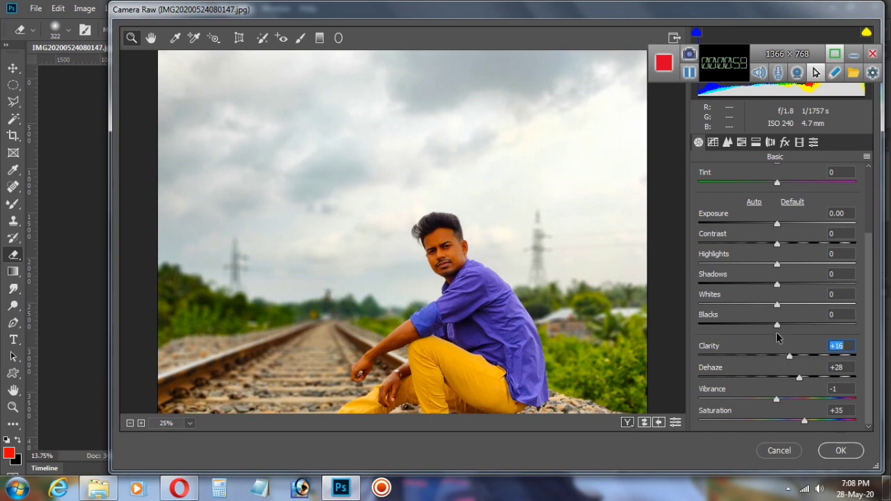
pyautogui.moveTo(777, 325); pyautogui.dragTo(777, 245)
pyautogui.click(777, 305)
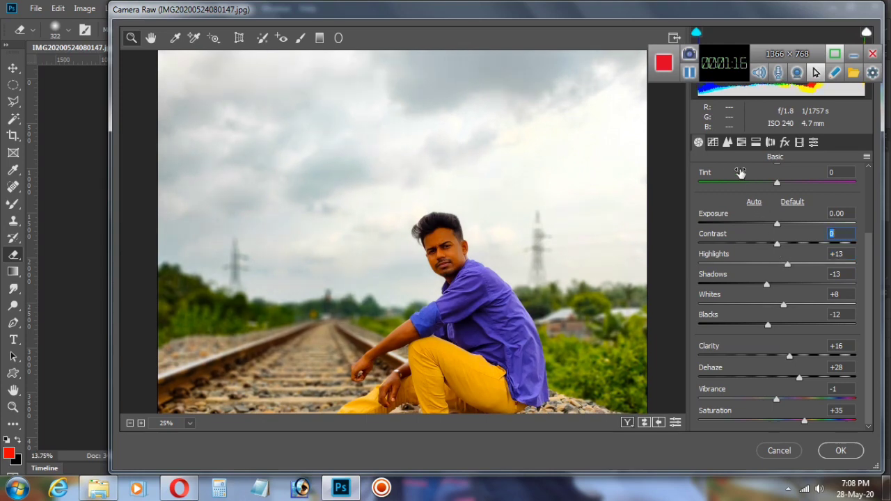
# Set the noise reduction Luminance to 8 in the Camera Raw detail settings
pyautogui.click(726, 143)
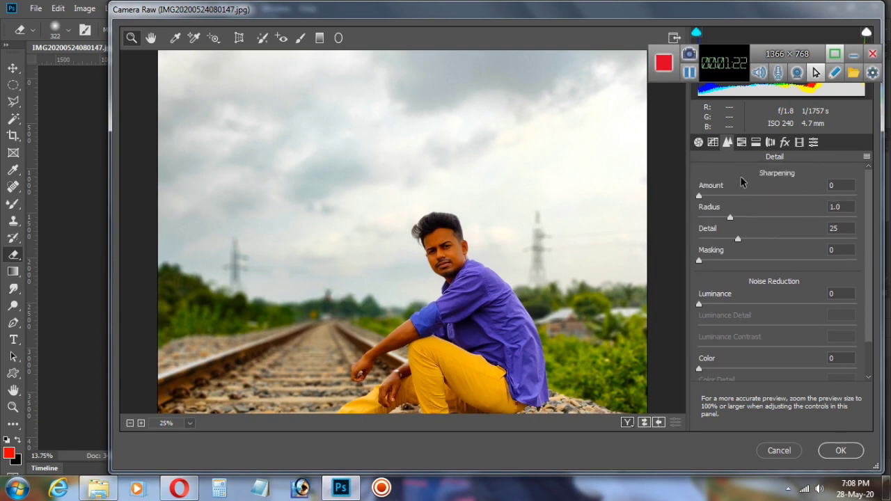
pyautogui.scroll(-2, 743, 182)
pyautogui.moveTo(702, 261)
pyautogui.mouseDown()
pyautogui.moveTo(733, 265)
pyautogui.moveTo(708, 266)
pyautogui.mouseUp()
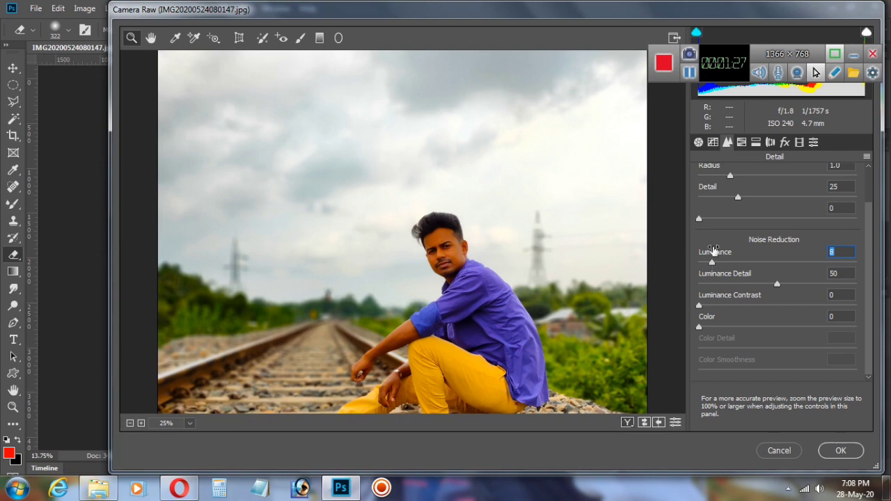
# In the HSL adjustments, set the hue of Reds to +63 and Oranges to +7, and their saturation to -29 and -21
pyautogui.click(742, 142)
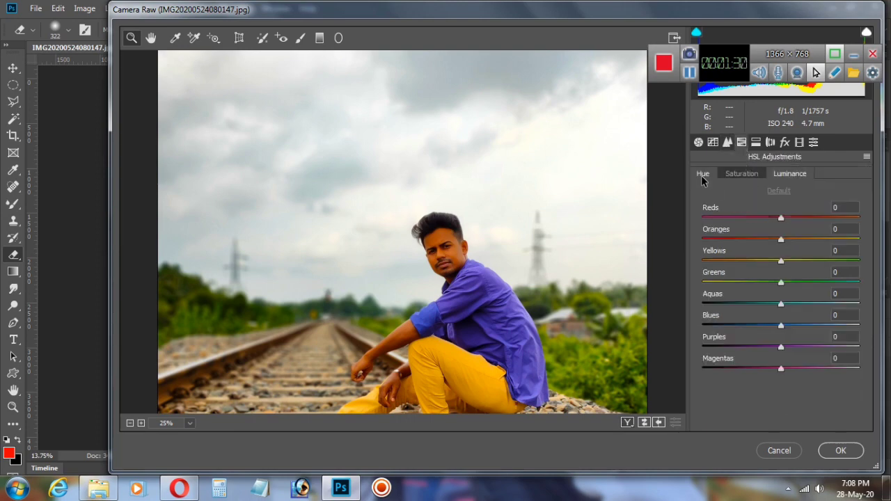
pyautogui.click(704, 174)
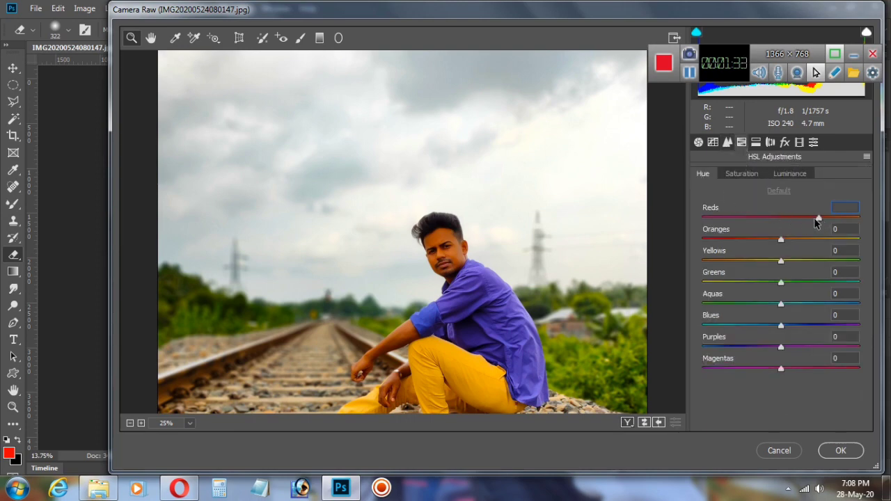
pyautogui.moveTo(818, 221); pyautogui.dragTo(826, 219)
pyautogui.moveTo(781, 240)
pyautogui.mouseDown()
pyautogui.moveTo(766, 240)
pyautogui.moveTo(828, 242)
pyautogui.moveTo(788, 246)
pyautogui.mouseUp()
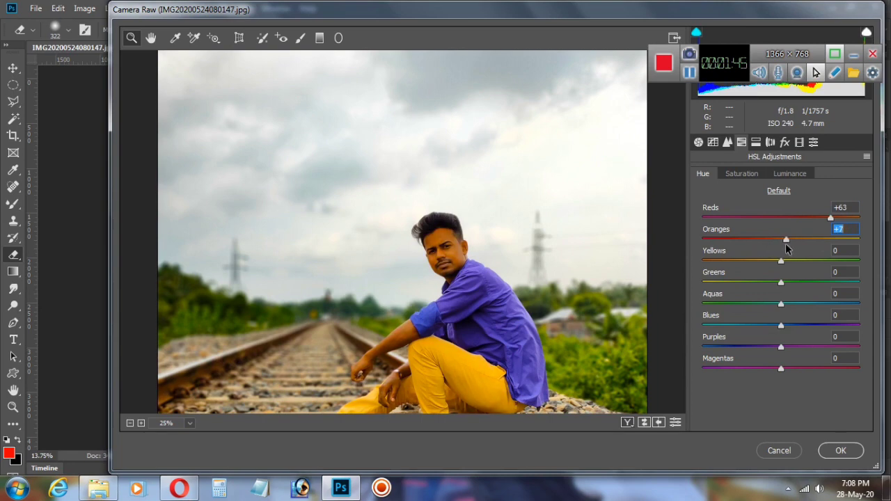
pyautogui.click(742, 176)
pyautogui.moveTo(781, 220); pyautogui.dragTo(766, 245)
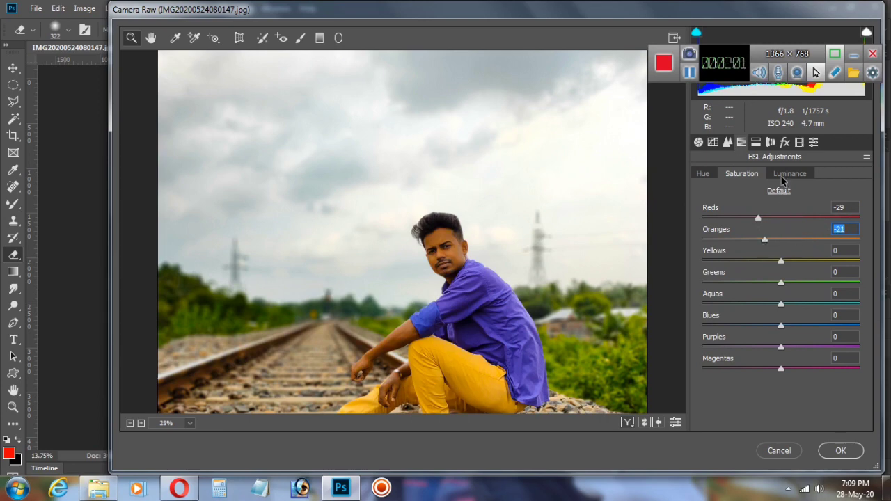
# Set the HSL luminance of Reds to +63 and Oranges to +73
pyautogui.click(788, 176)
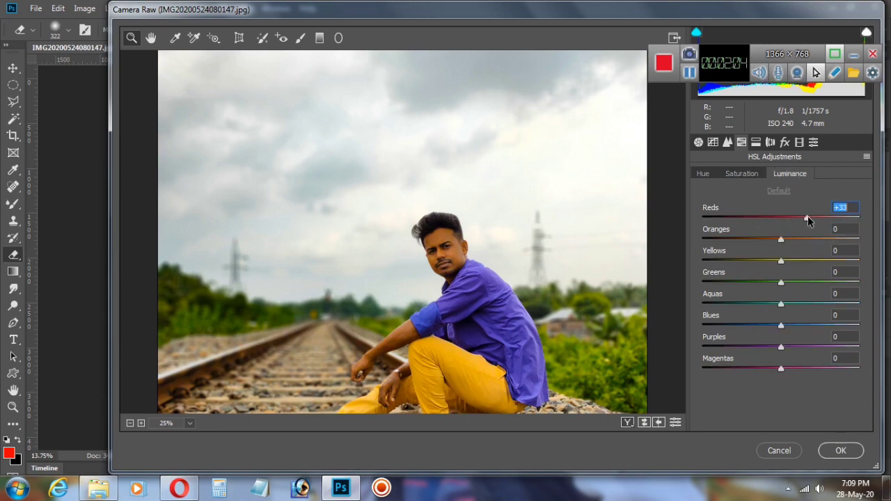
pyautogui.moveTo(807, 218); pyautogui.dragTo(831, 219)
pyautogui.moveTo(783, 242); pyautogui.dragTo(843, 244)
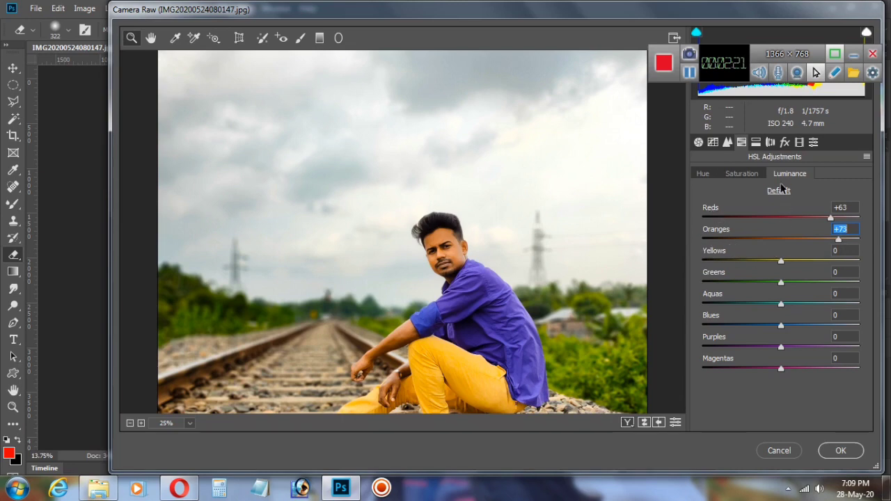
# In the camera calibration, set the Blue Primary hue to -76 and raise the Blue Primary saturation
pyautogui.click(785, 143)
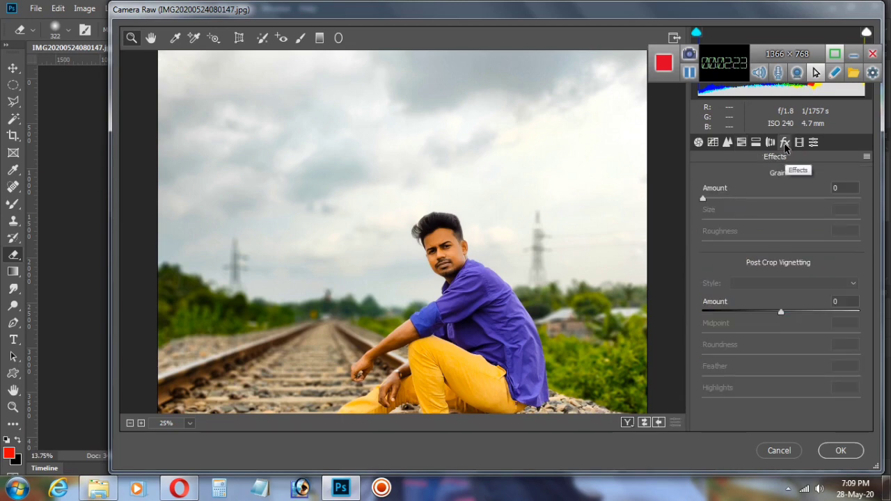
pyautogui.click(799, 143)
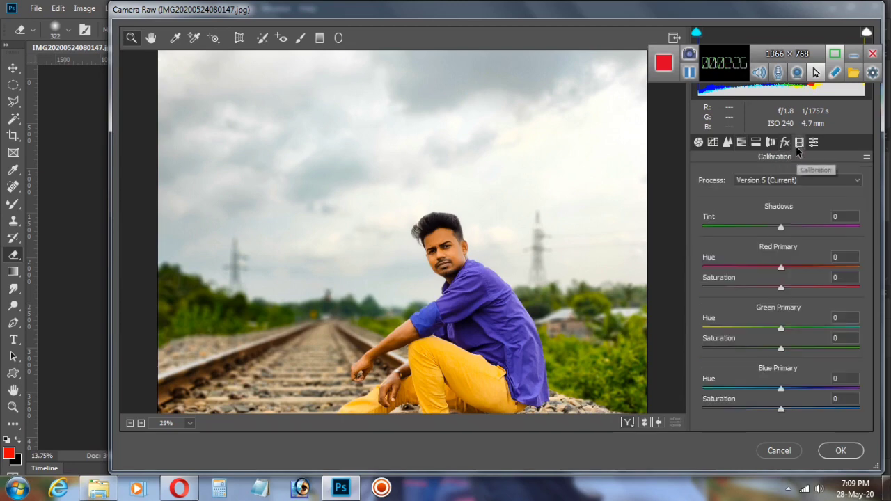
pyautogui.moveTo(781, 389); pyautogui.dragTo(723, 393)
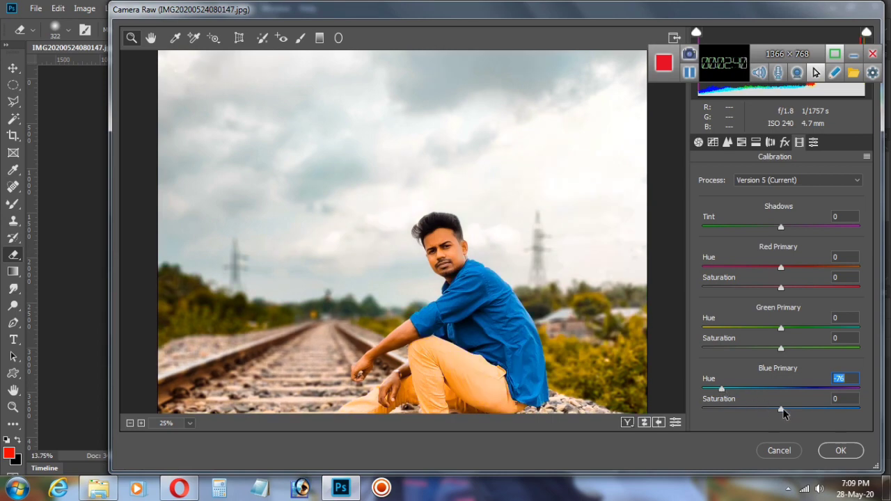
pyautogui.moveTo(782, 410); pyautogui.dragTo(817, 411)
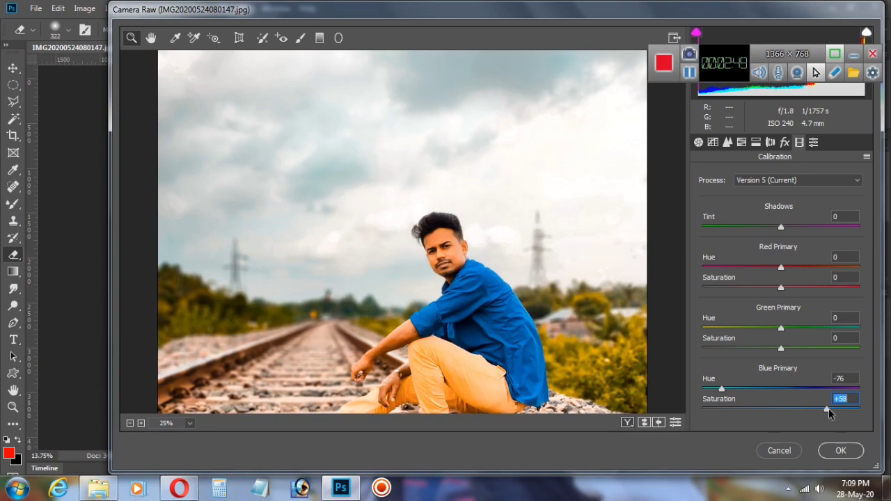
pyautogui.moveTo(828, 408); pyautogui.dragTo(788, 408)
# Lower the HSL luminance of Reds to +44 and apply the Camera Raw filter
pyautogui.click(724, 145)
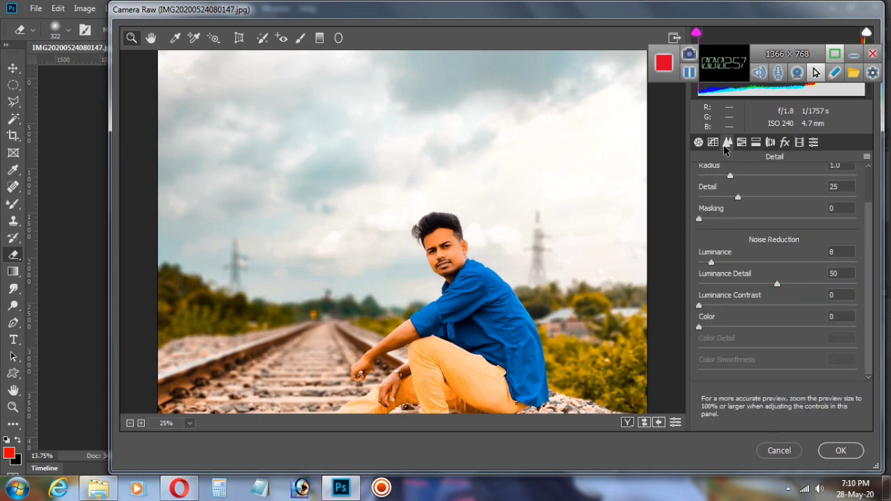
pyautogui.click(711, 144)
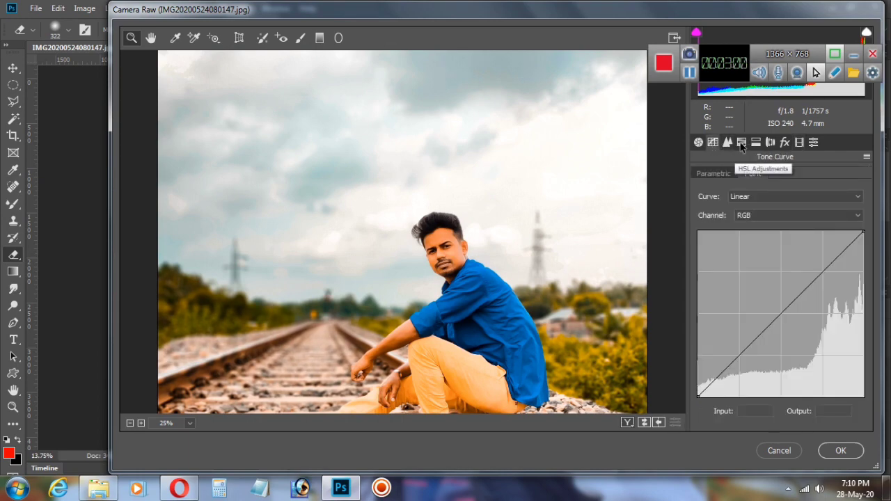
pyautogui.click(741, 142)
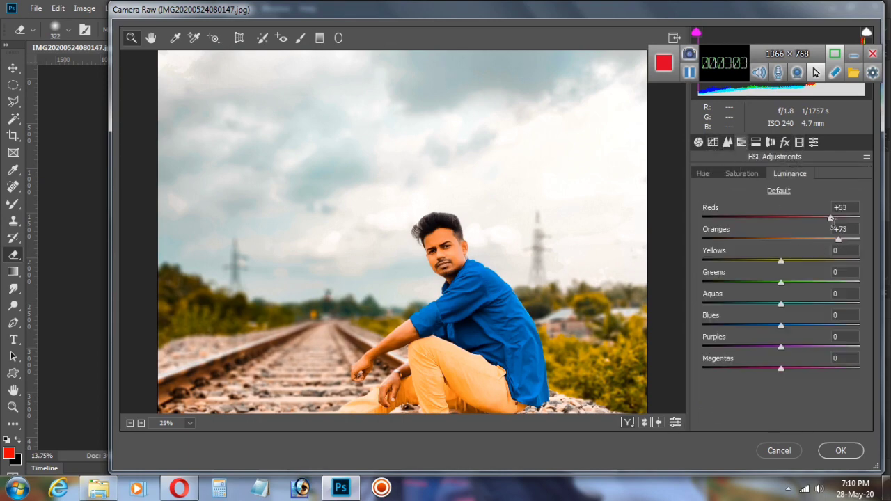
pyautogui.moveTo(830, 220)
pyautogui.mouseDown()
pyautogui.moveTo(812, 217)
pyautogui.moveTo(838, 220)
pyautogui.mouseUp()
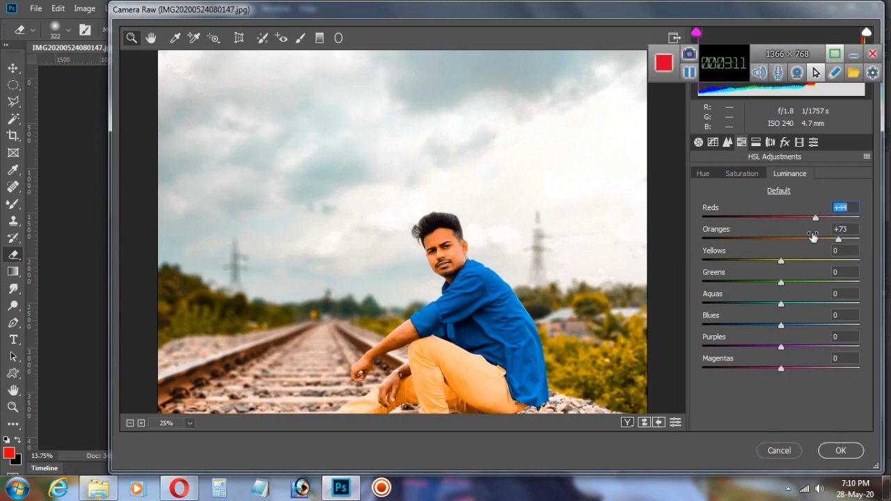
pyautogui.click(840, 451)
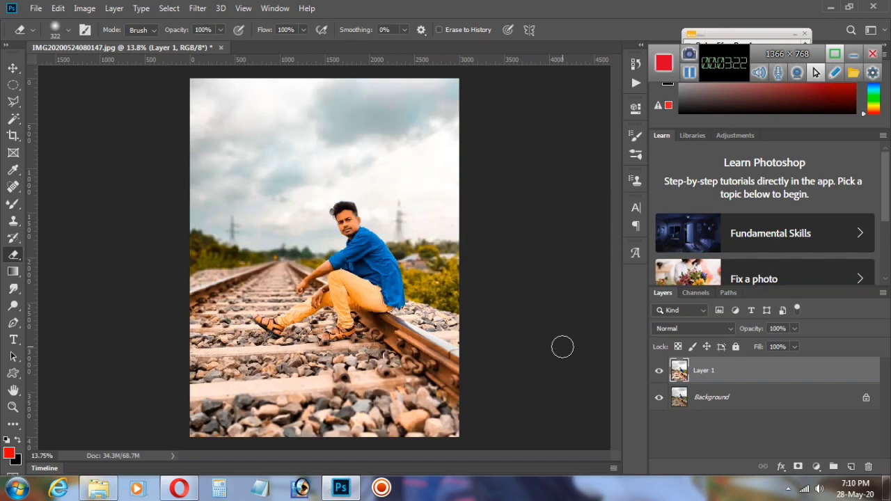
# Inspect the graded photo up close and compare it with the original by hiding and showing Layer 1
pyautogui.scroll(3, 397, 218)
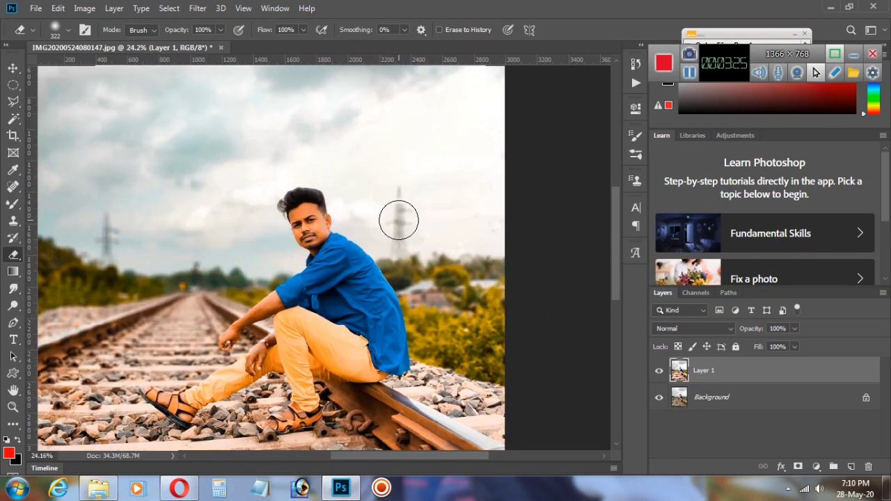
pyautogui.scroll(-3, 398, 220)
pyautogui.click(659, 371)
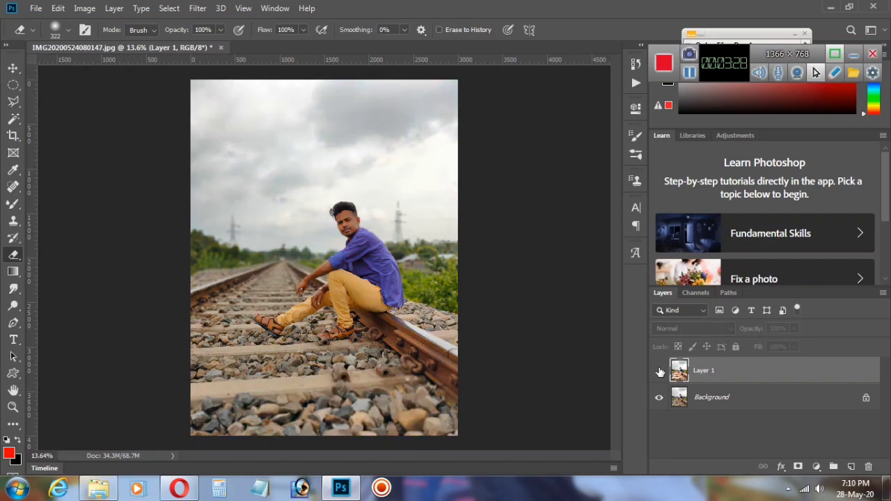
pyautogui.click(659, 371)
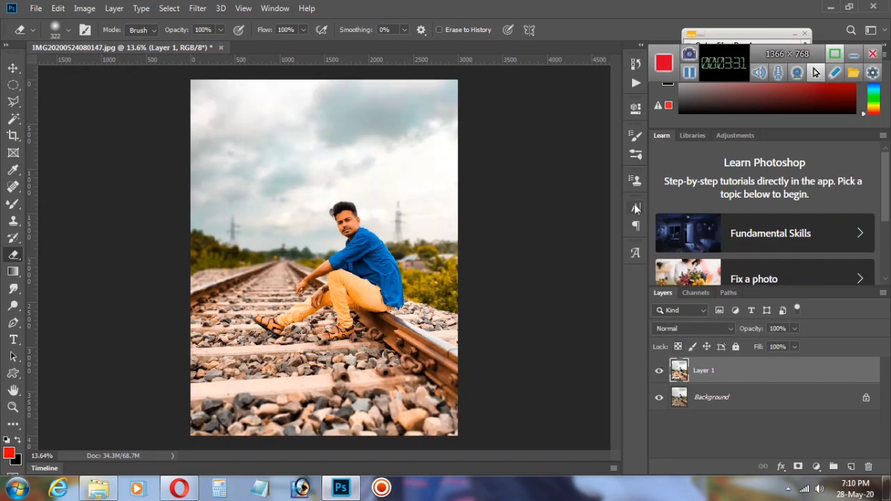
# Reopen the Camera Raw filter on Layer 1 and set Saturation to +1, Vibrance to -6 and Clarity to +9
pyautogui.click(198, 8)
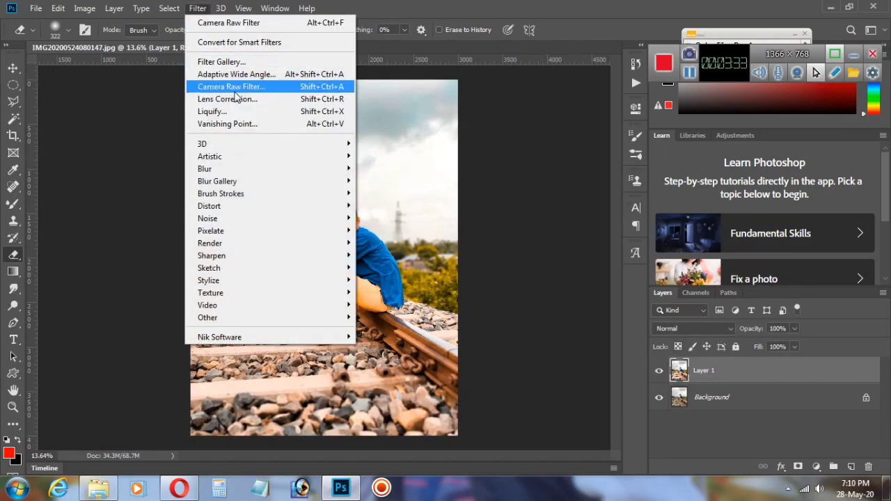
pyautogui.click(235, 89)
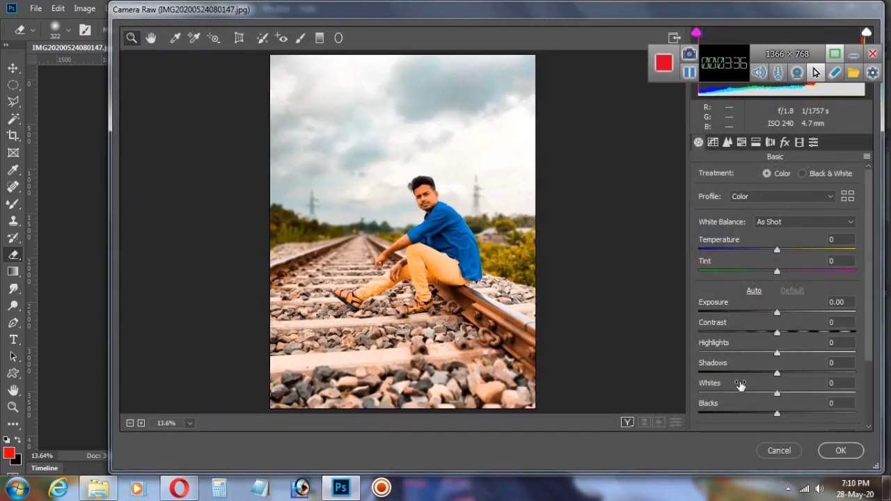
pyautogui.scroll(-3, 762, 341)
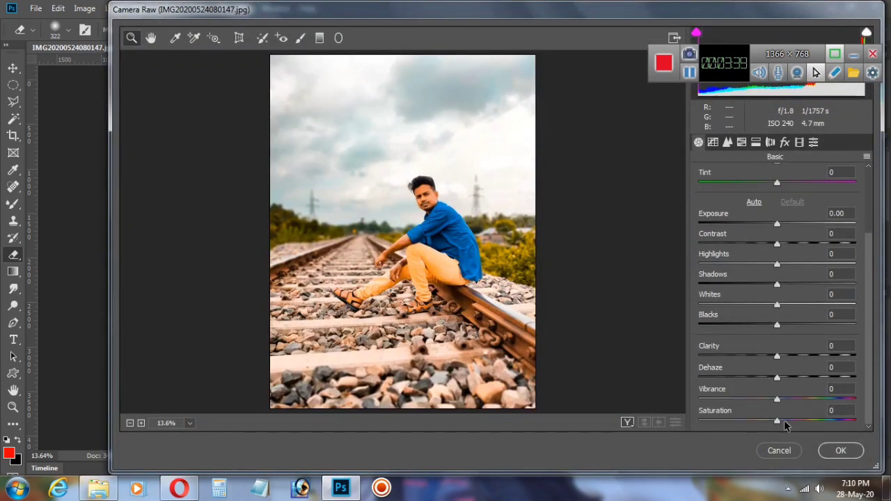
pyautogui.moveTo(778, 423)
pyautogui.mouseDown()
pyautogui.moveTo(757, 424)
pyautogui.moveTo(808, 422)
pyautogui.moveTo(779, 422)
pyautogui.mouseUp()
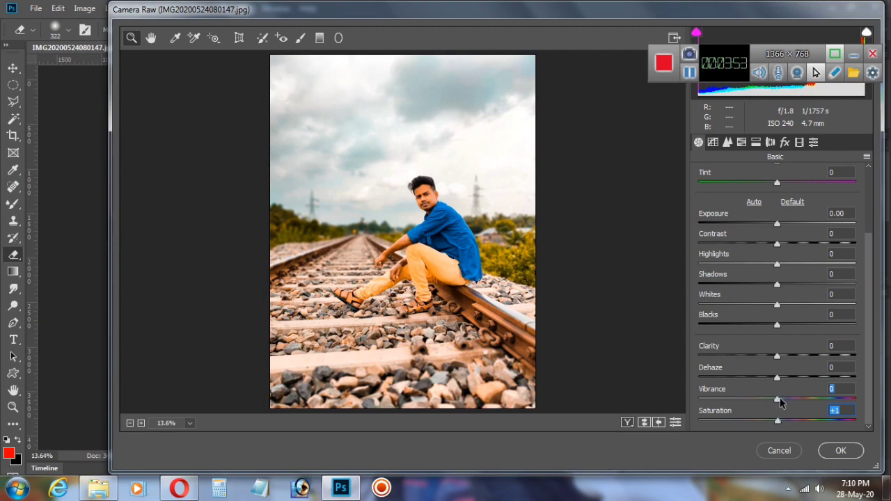
pyautogui.moveTo(780, 402)
pyautogui.mouseDown()
pyautogui.moveTo(836, 412)
pyautogui.moveTo(826, 406)
pyautogui.moveTo(859, 405)
pyautogui.moveTo(764, 409)
pyautogui.moveTo(776, 406)
pyautogui.mouseUp()
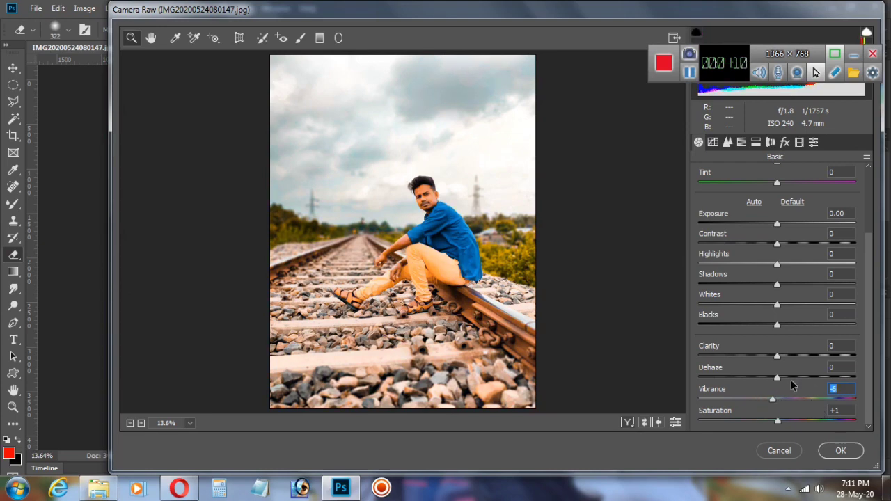
pyautogui.moveTo(777, 356); pyautogui.dragTo(784, 358)
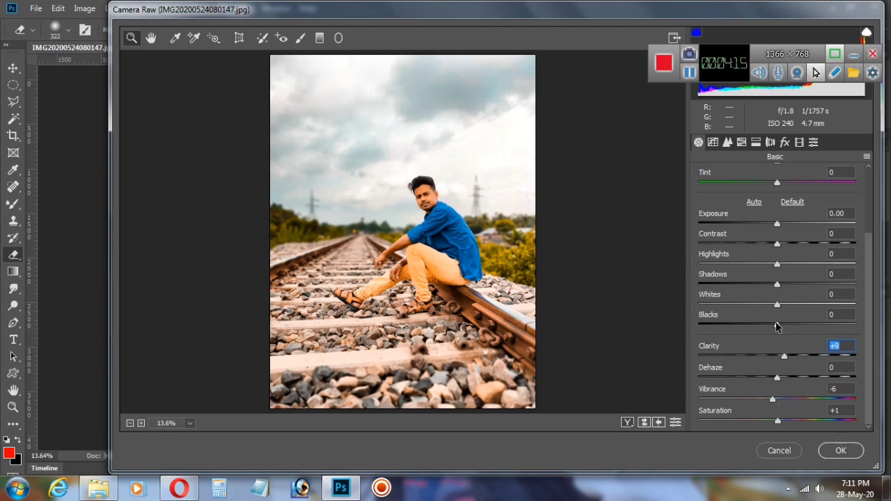
pyautogui.moveTo(776, 286)
pyautogui.mouseDown()
pyautogui.moveTo(746, 284)
pyautogui.moveTo(781, 294)
pyautogui.moveTo(779, 272)
pyautogui.moveTo(798, 271)
pyautogui.moveTo(776, 270)
pyautogui.mouseUp()
# Darken the photo's edges with a post-crop vignette Amount of -47
pyautogui.click(785, 143)
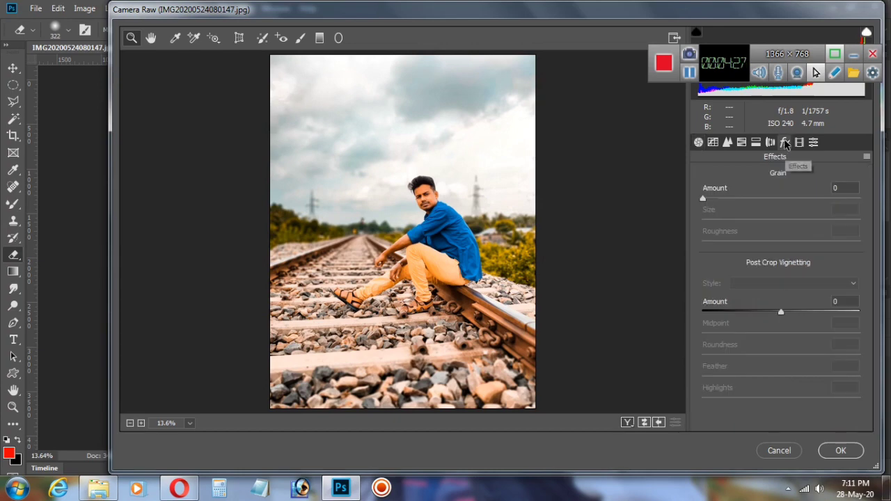
pyautogui.click(775, 311)
pyautogui.moveTo(775, 310); pyautogui.dragTo(744, 309)
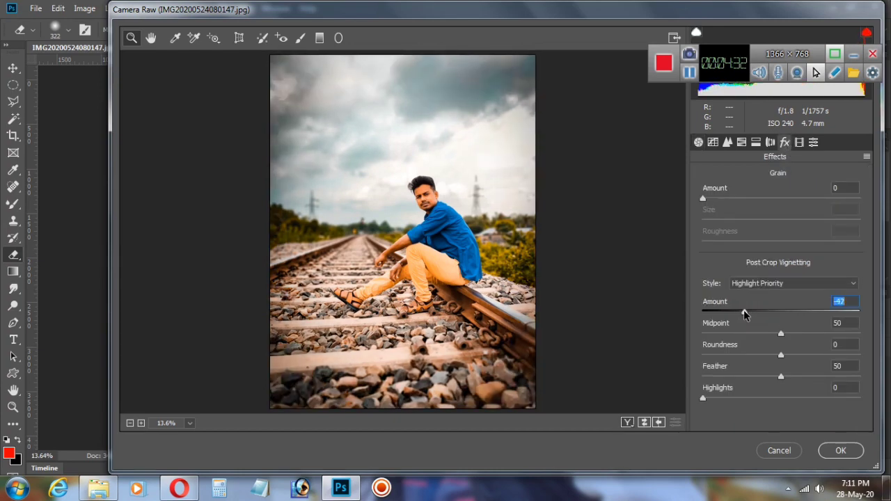
# Calibrate Blue Primary to Hue +10 and Saturation +8, set Red Primary Hue to -8, and apply the Camera Raw filter
pyautogui.click(801, 143)
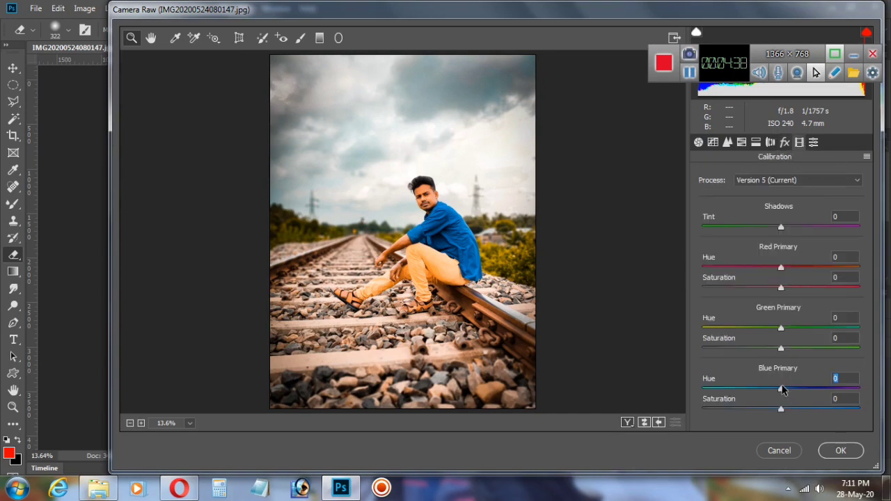
pyautogui.moveTo(782, 391)
pyautogui.mouseDown()
pyautogui.moveTo(751, 391)
pyautogui.moveTo(835, 388)
pyautogui.moveTo(790, 396)
pyautogui.mouseUp()
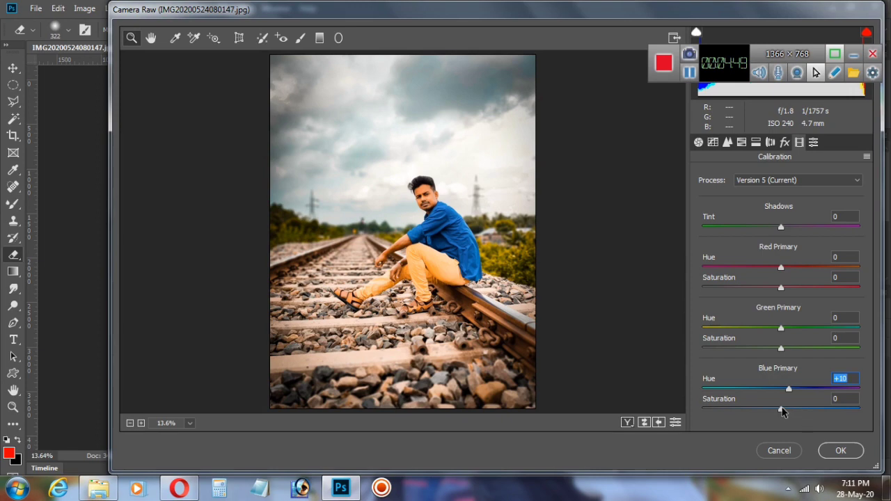
pyautogui.moveTo(781, 411)
pyautogui.mouseDown()
pyautogui.moveTo(748, 410)
pyautogui.moveTo(826, 411)
pyautogui.moveTo(788, 413)
pyautogui.mouseUp()
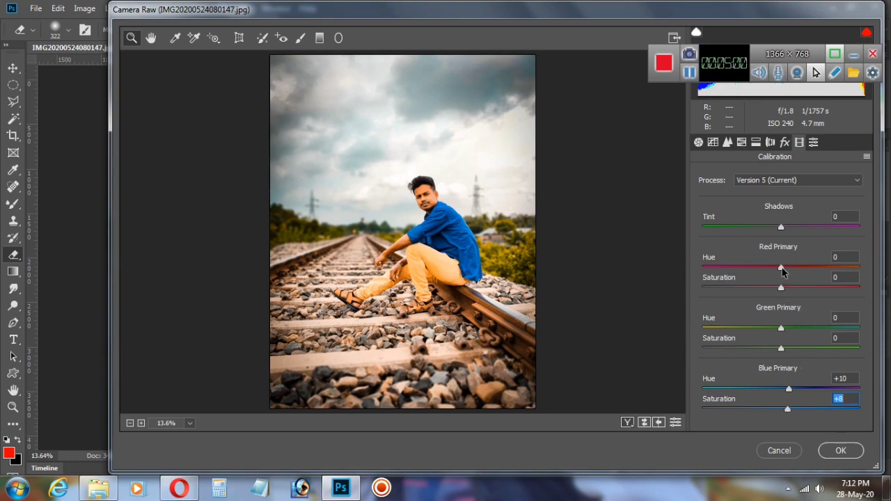
pyautogui.moveTo(783, 272)
pyautogui.mouseDown()
pyautogui.moveTo(760, 273)
pyautogui.moveTo(818, 269)
pyautogui.moveTo(777, 280)
pyautogui.mouseUp()
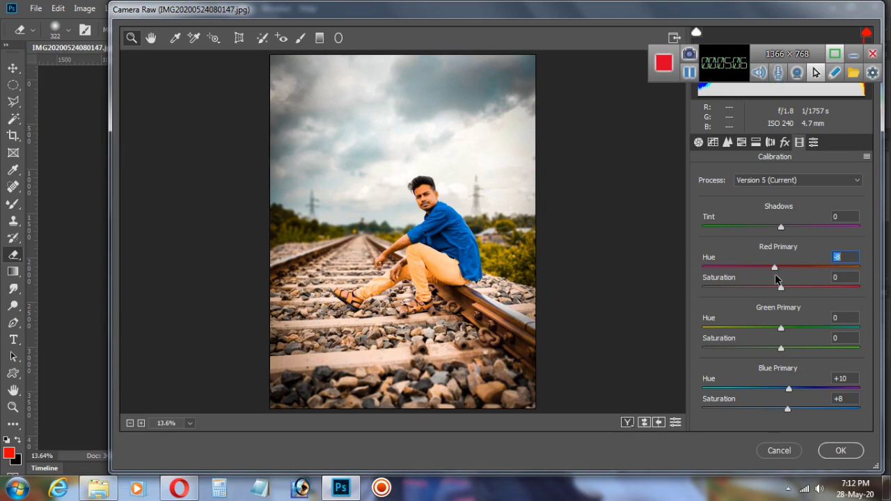
pyautogui.click(840, 452)
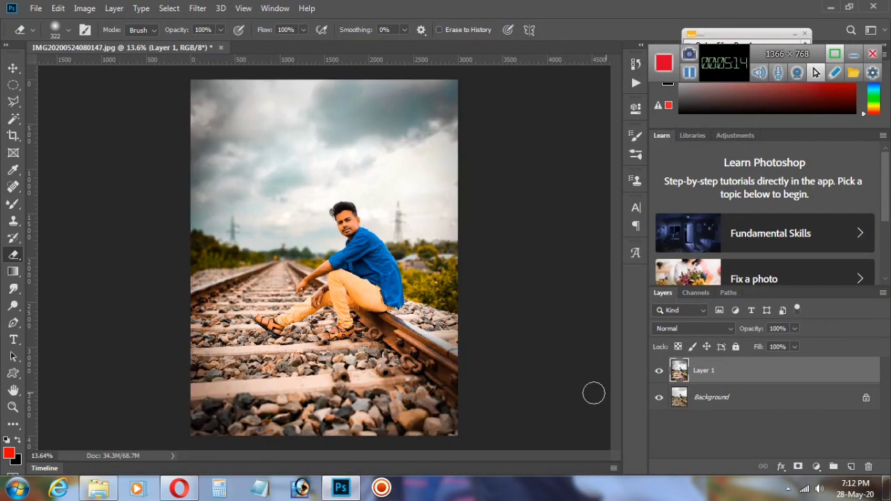
# Place the embedded "bird" image in the upper-left sky, enlarged to about 268% and tilted upward to the right
pyautogui.click(34, 8)
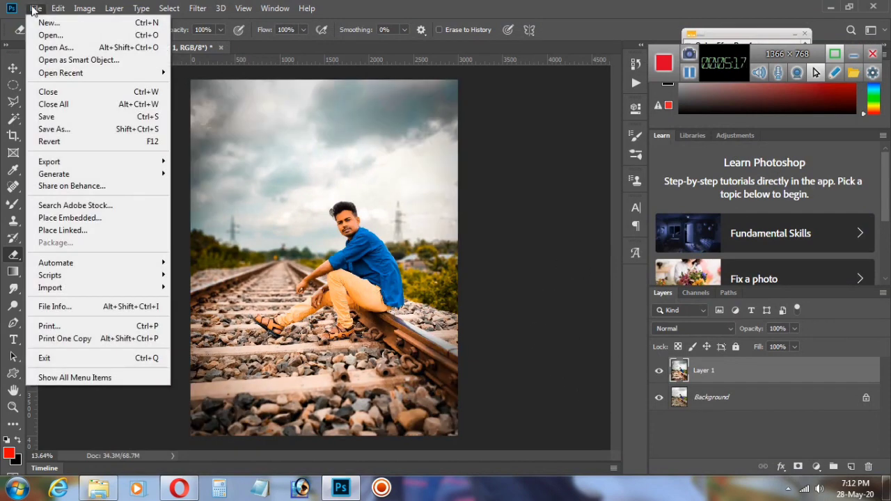
pyautogui.click(70, 218)
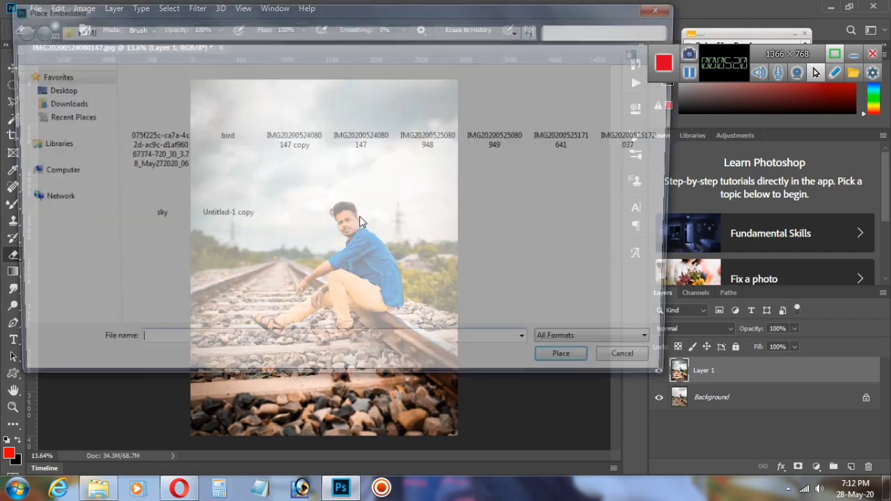
pyautogui.doubleClick(246, 117)
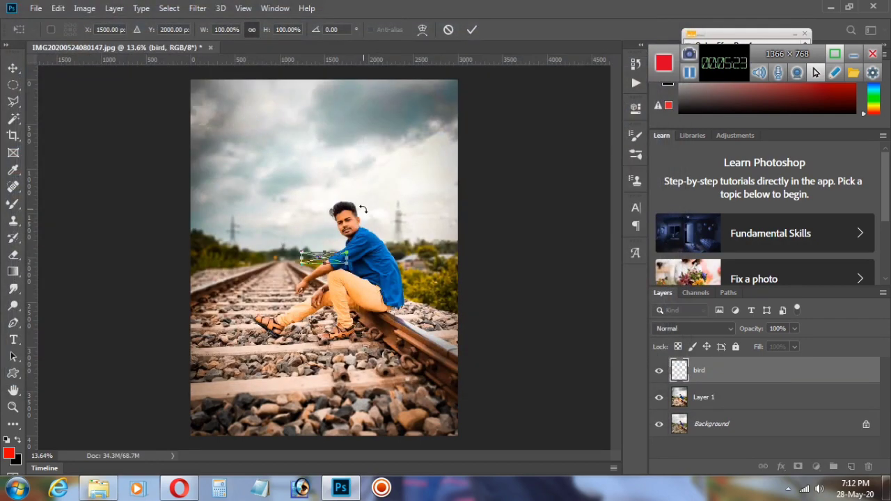
pyautogui.moveTo(347, 265); pyautogui.dragTo(298, 130)
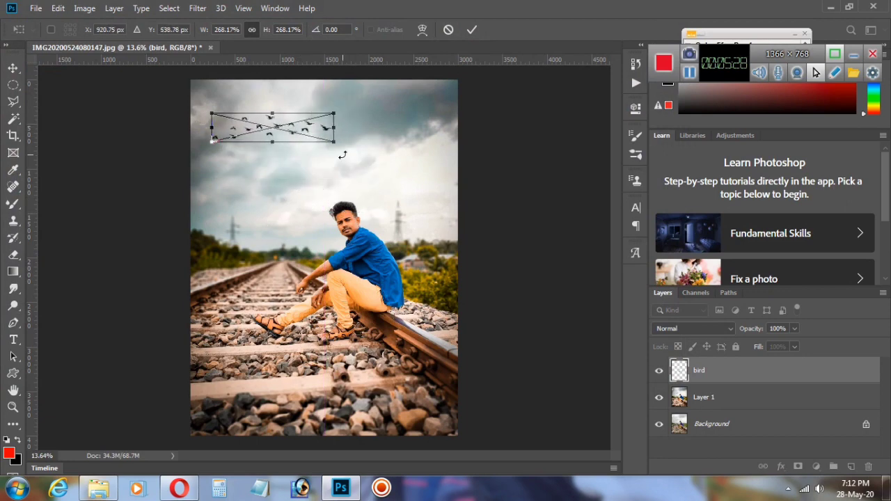
pyautogui.moveTo(342, 154)
pyautogui.mouseDown()
pyautogui.moveTo(340, 133)
pyautogui.moveTo(297, 122)
pyautogui.mouseUp()
pyautogui.click(472, 30)
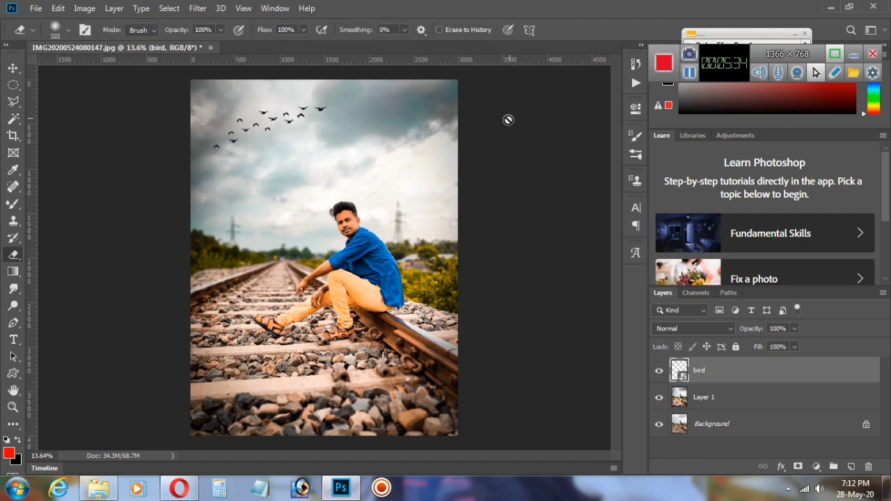
# Lower the bird layer's opacity to 77%
pyautogui.click(794, 329)
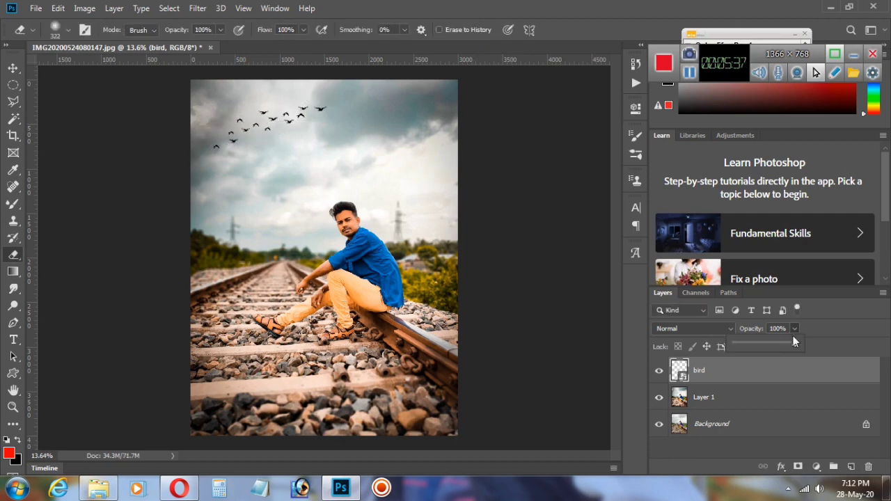
pyautogui.click(786, 345)
pyautogui.click(755, 396)
pyautogui.click(746, 372)
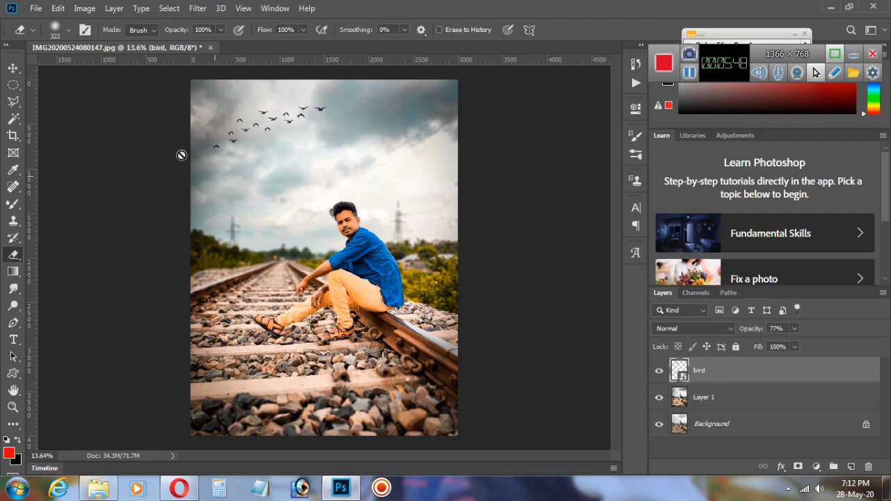
# Place the embedded "sky" image and enlarge it to about 1032% so that it covers the upper half of the photo
pyautogui.click(37, 8)
pyautogui.click(91, 217)
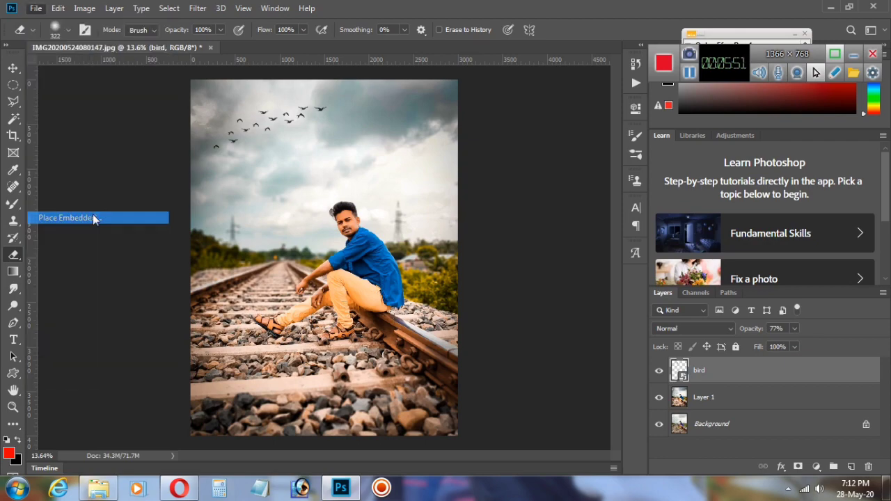
pyautogui.click(157, 198)
pyautogui.doubleClick(157, 199)
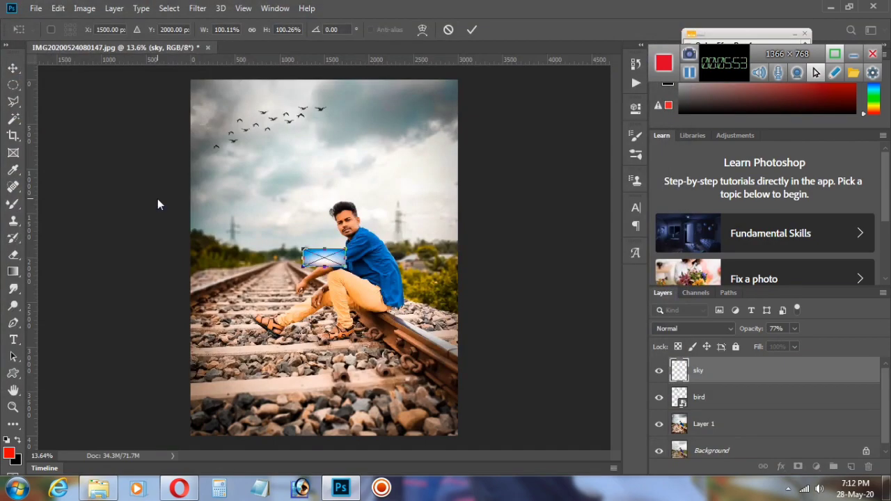
pyautogui.moveTo(324, 249); pyautogui.dragTo(325, 139)
pyautogui.moveTo(373, 222); pyautogui.dragTo(370, 163)
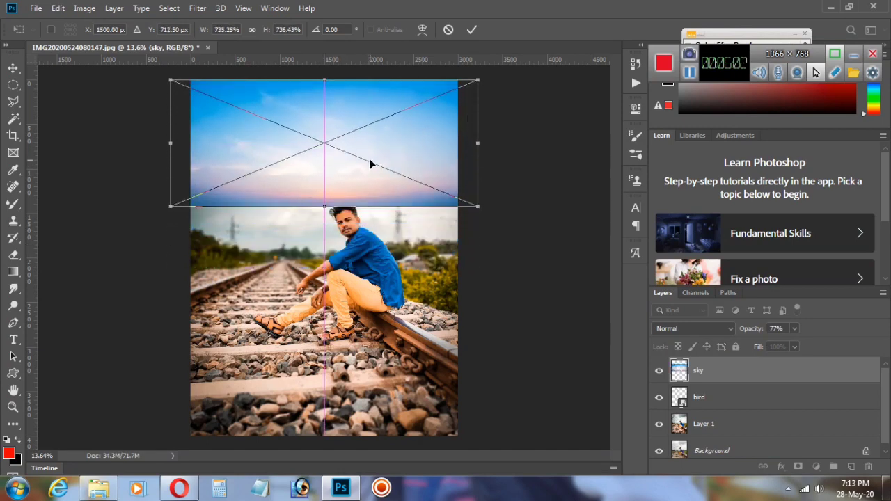
pyautogui.moveTo(326, 209); pyautogui.dragTo(325, 258)
pyautogui.press('e')
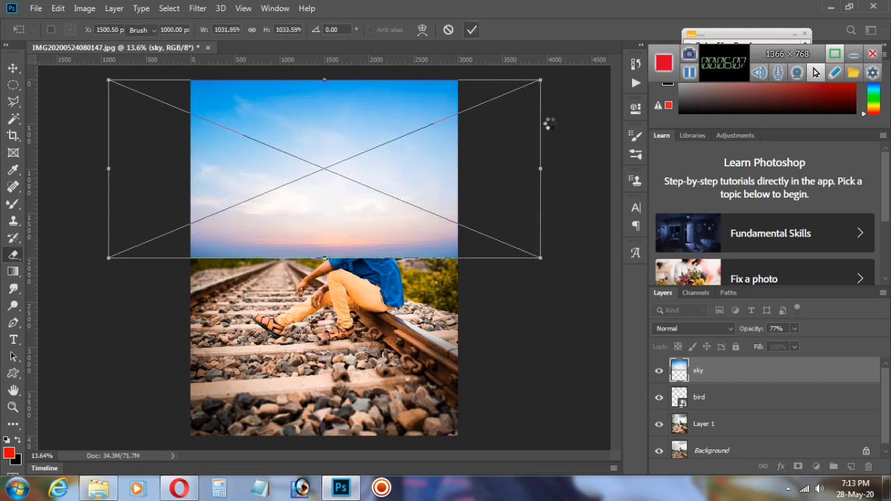
# Set the sky layer's blend mode to Soft Light and its opacity to 77%
pyautogui.click(728, 328)
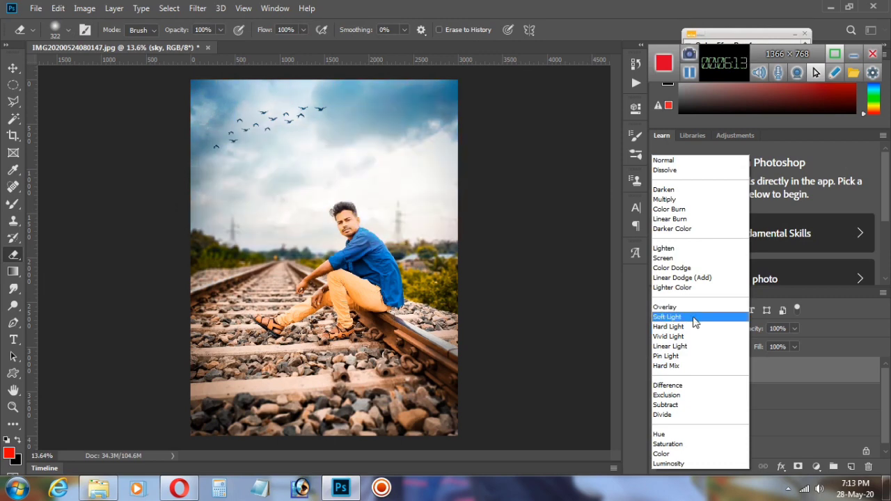
pyautogui.click(694, 317)
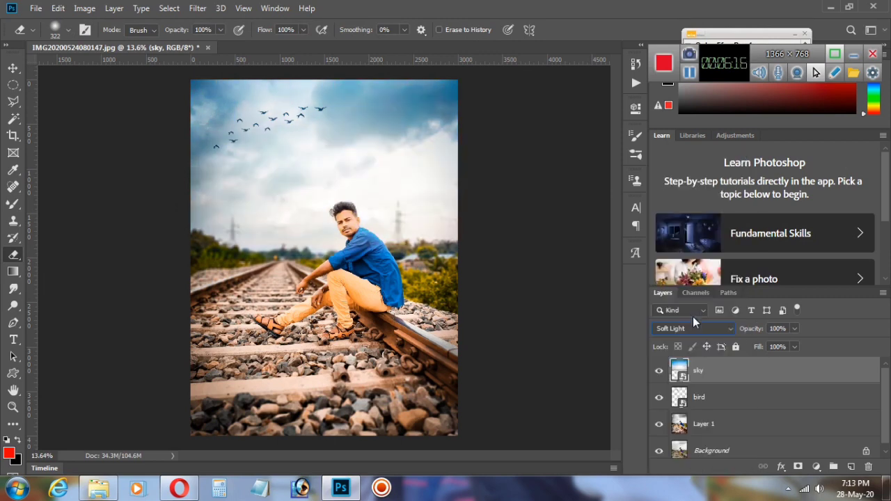
pyautogui.click(795, 329)
pyautogui.click(756, 397)
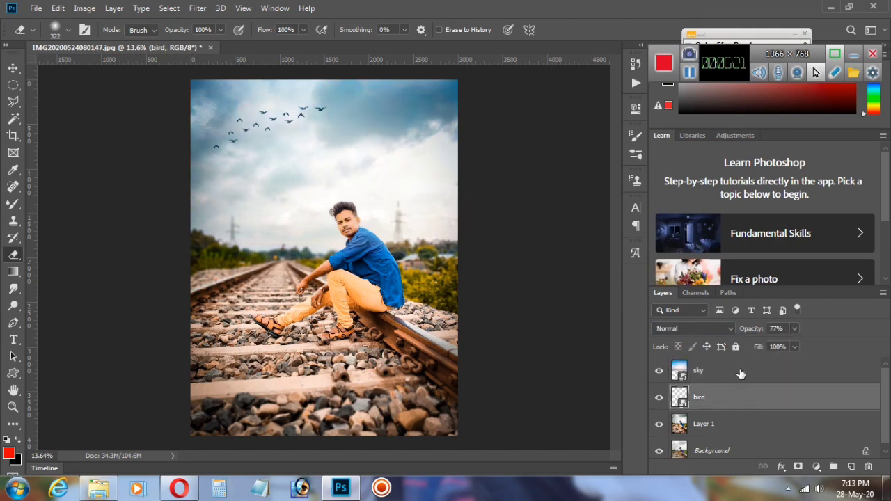
pyautogui.click(741, 374)
pyautogui.click(732, 424)
pyautogui.click(724, 374)
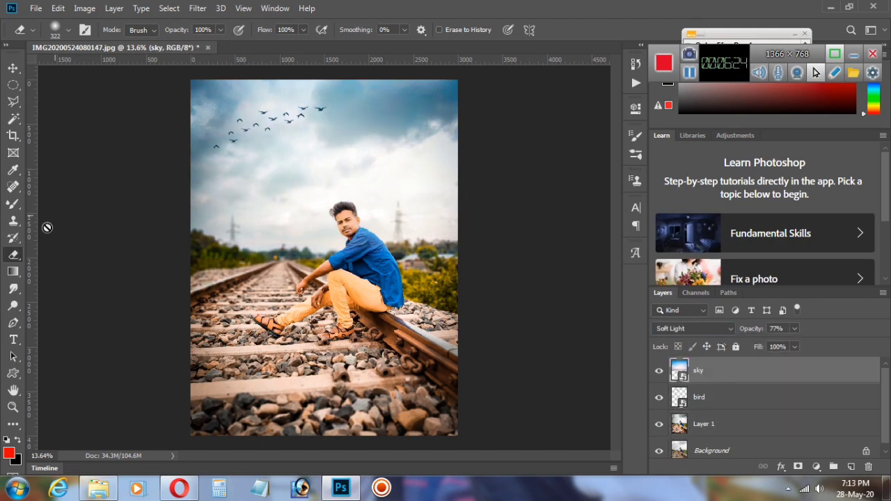
# Rasterize the sky layer and erase it over the man's face, hair and shoulder
pyautogui.rightClick(712, 376)
pyautogui.click(570, 233)
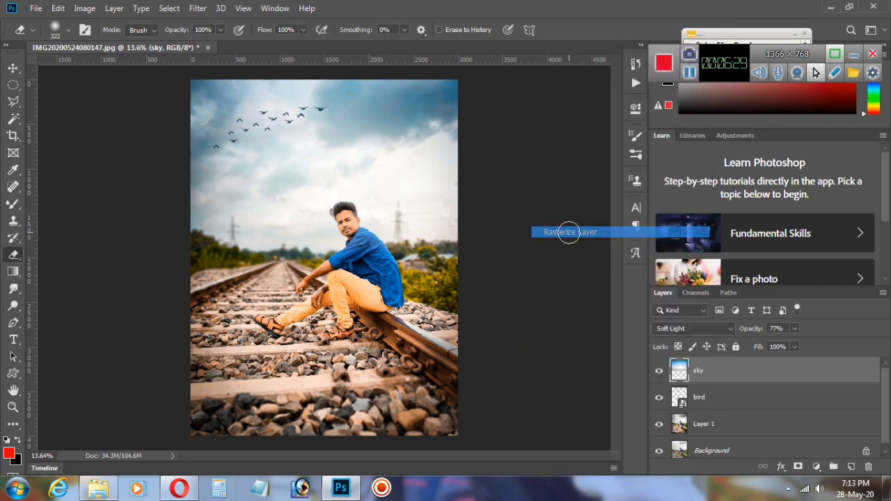
pyautogui.click(346, 225)
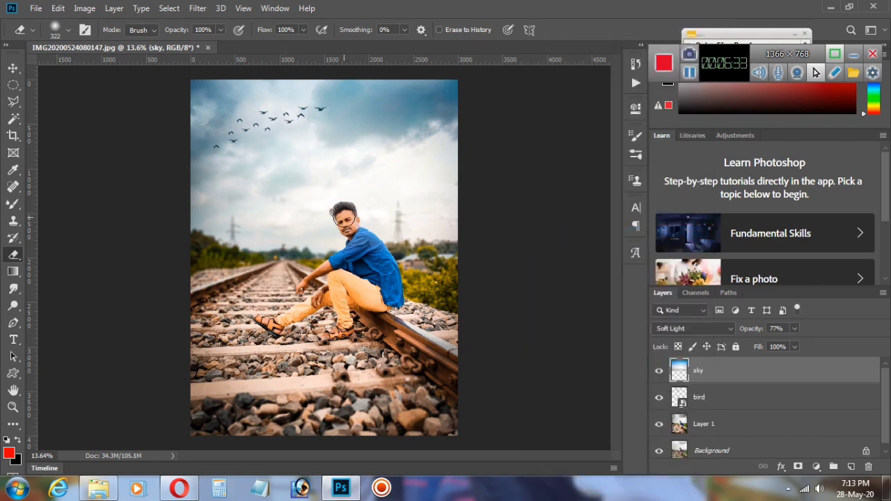
pyautogui.click(341, 213)
pyautogui.click(341, 213)
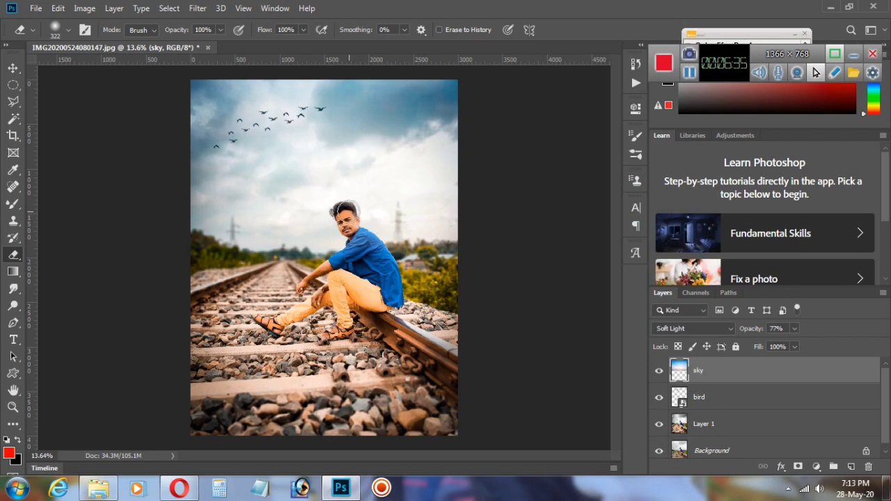
pyautogui.click(348, 210)
pyautogui.click(348, 217)
pyautogui.click(351, 227)
pyautogui.click(355, 235)
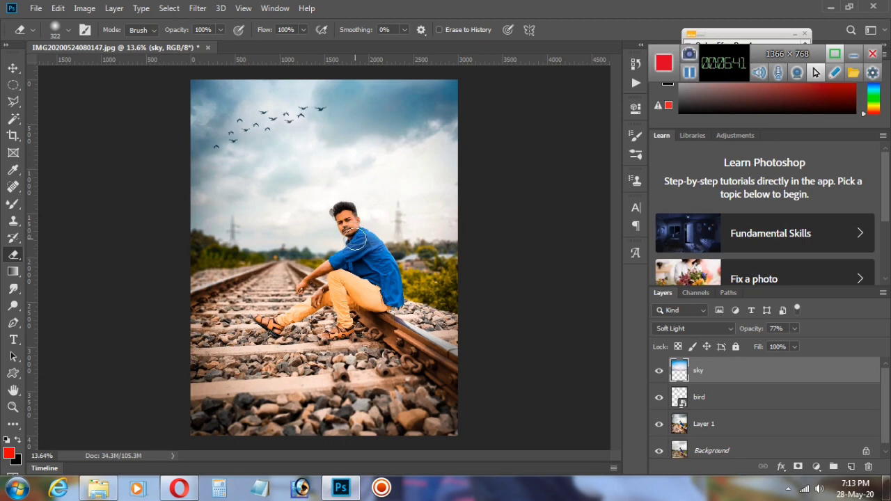
# Erase the sky layer over the man's blue shirt with a 354 px eraser, comparing the photo with the sky layer hidden and shown
pyautogui.click(69, 31)
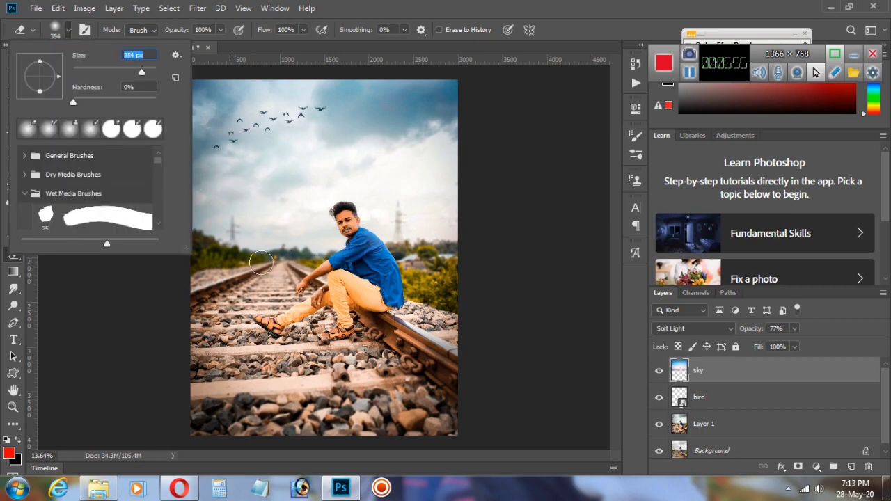
pyautogui.click(486, 265)
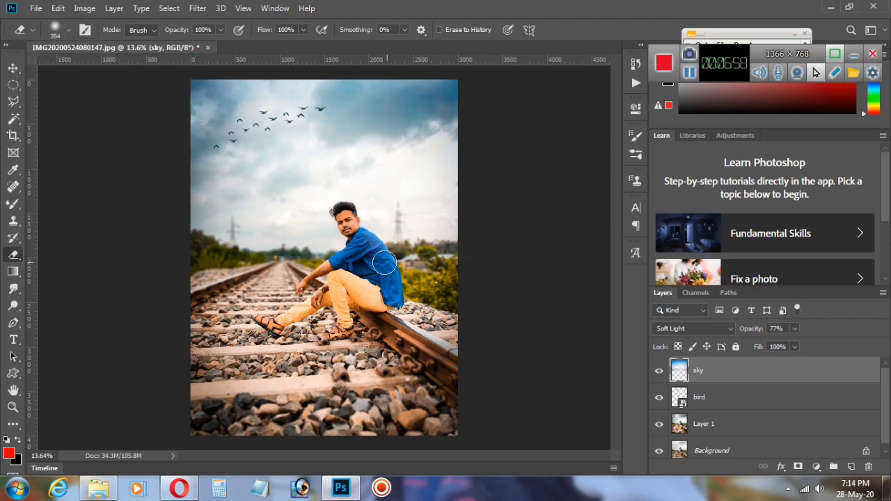
pyautogui.click(660, 373)
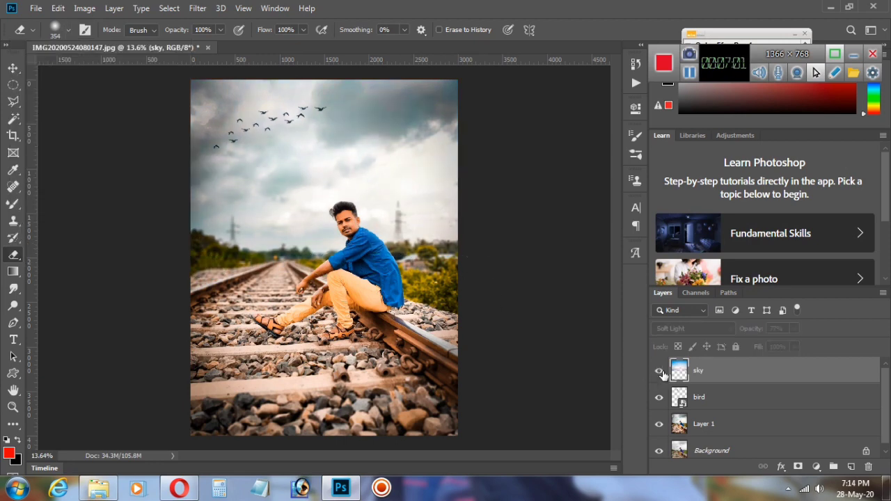
pyautogui.click(660, 374)
pyautogui.click(660, 373)
pyautogui.click(660, 373)
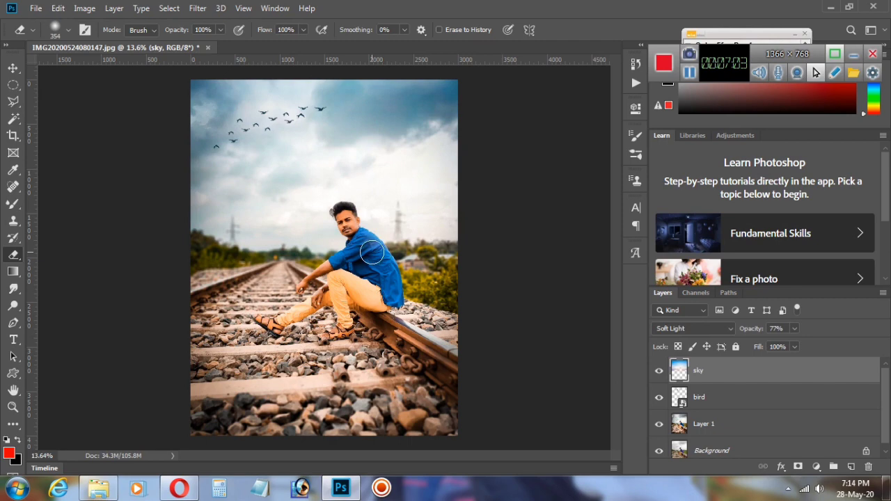
pyautogui.moveTo(372, 252); pyautogui.dragTo(377, 278)
# Rasterize the bird layer
pyautogui.click(731, 402)
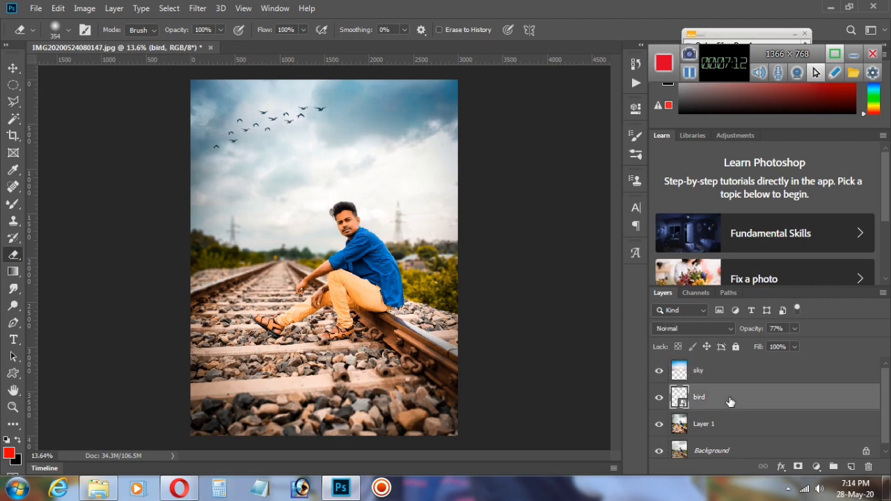
pyautogui.rightClick(730, 403)
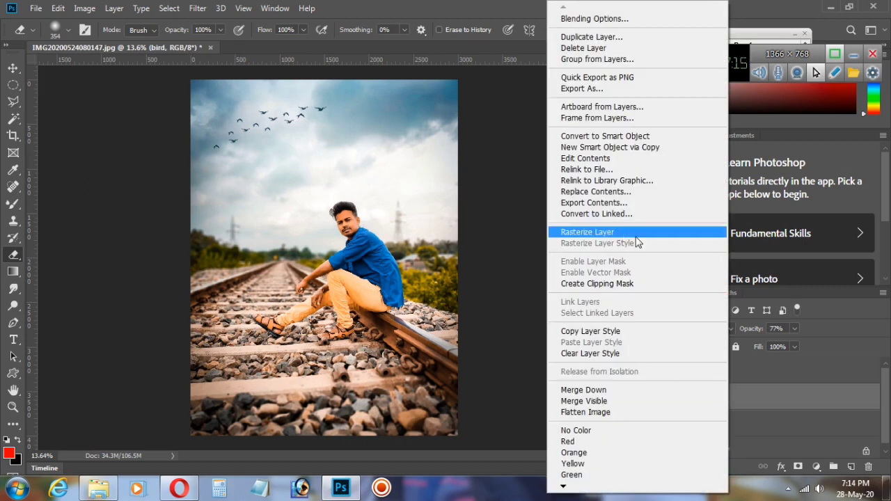
pyautogui.click(622, 232)
# Merge the sky layer down into the bird layer and merge the combined layer down into Layer 1
pyautogui.rightClick(710, 402)
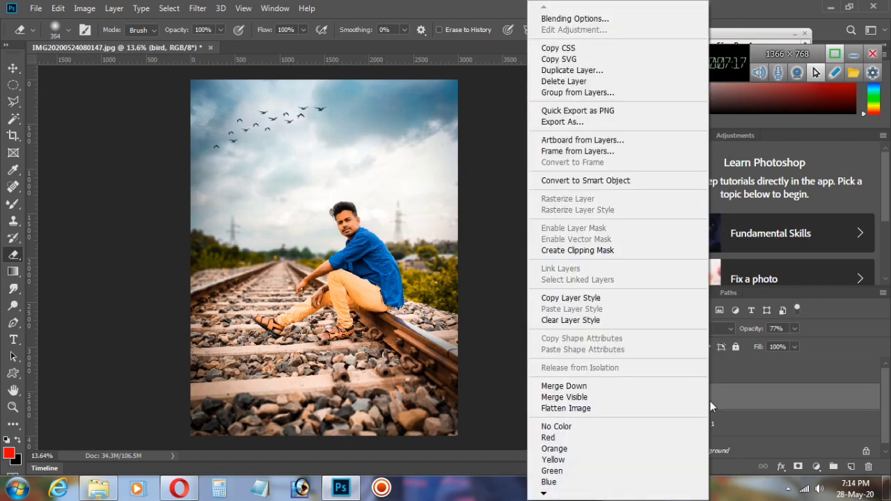
pyautogui.click(736, 370)
pyautogui.click(735, 366)
pyautogui.rightClick(736, 364)
pyautogui.click(646, 399)
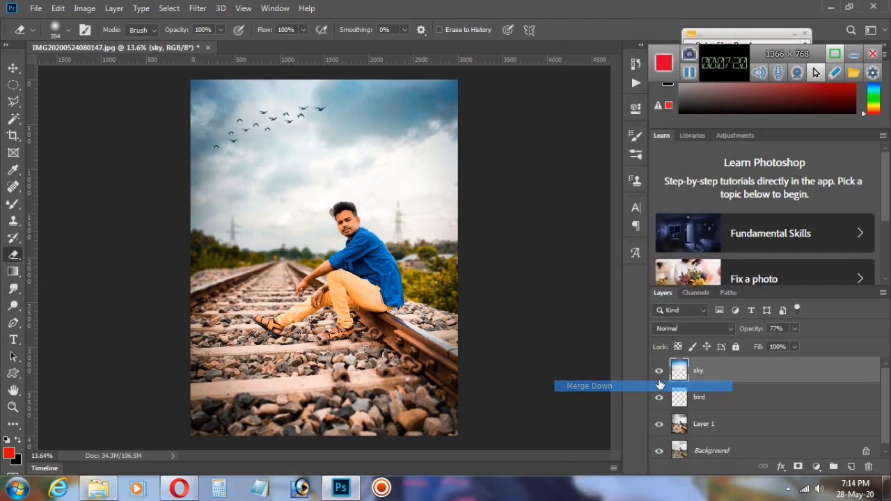
pyautogui.click(704, 373)
pyautogui.rightClick(703, 374)
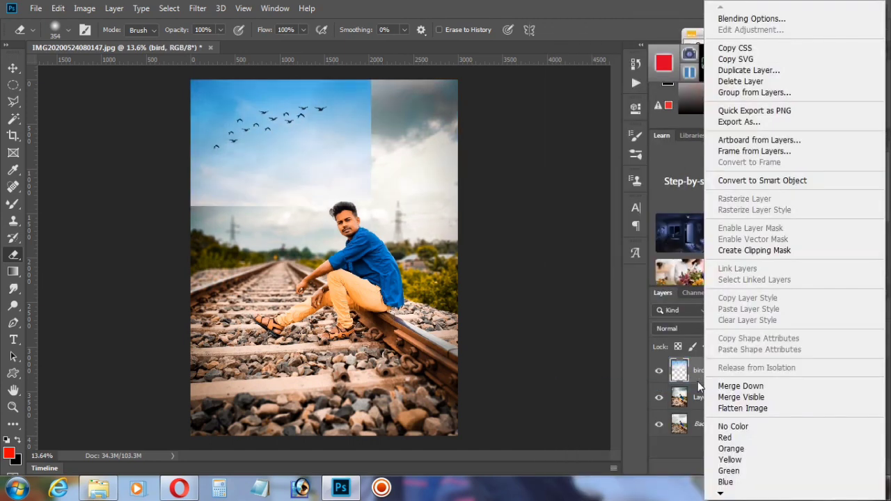
pyautogui.click(721, 387)
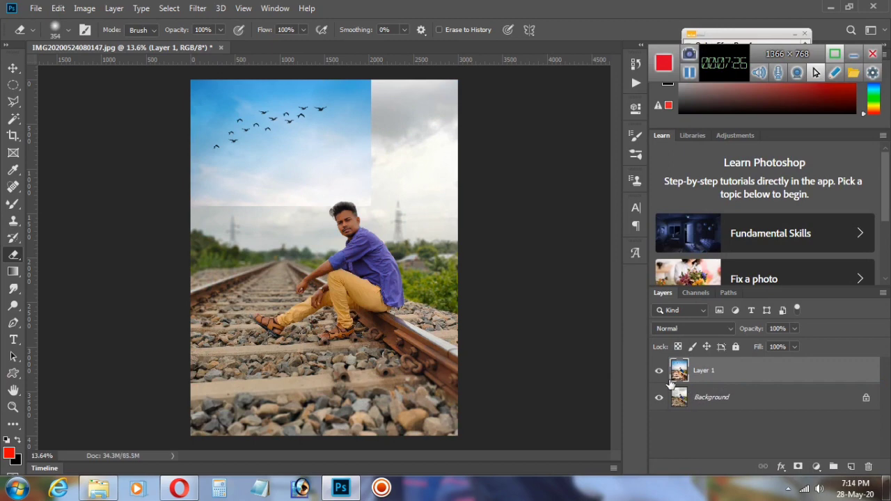
# Compare Layer 1 with the original Background photo and examine the merged sky around the man and the horizon
pyautogui.click(660, 371)
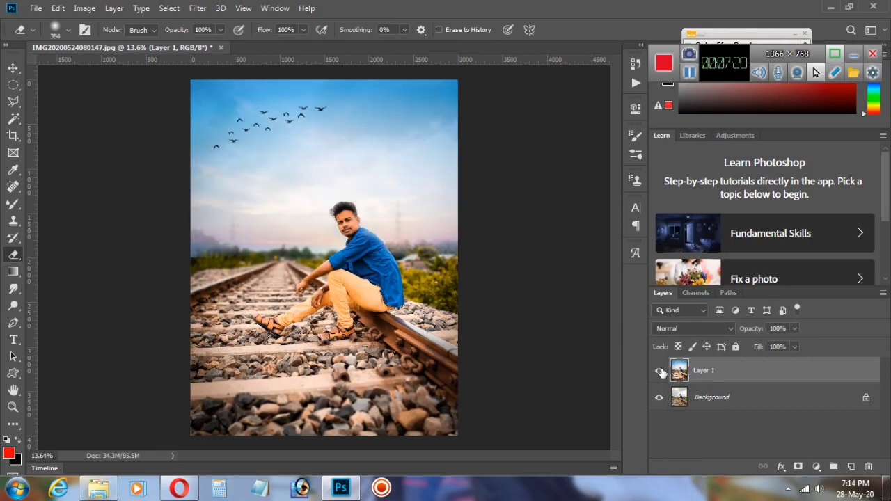
pyautogui.scroll(3, 358, 195)
pyautogui.scroll(-3, 407, 245)
pyautogui.scroll(1, 408, 245)
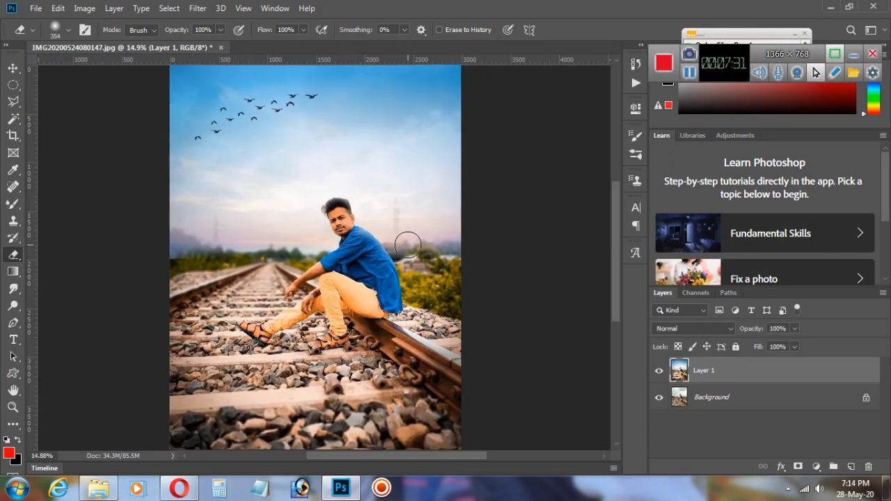